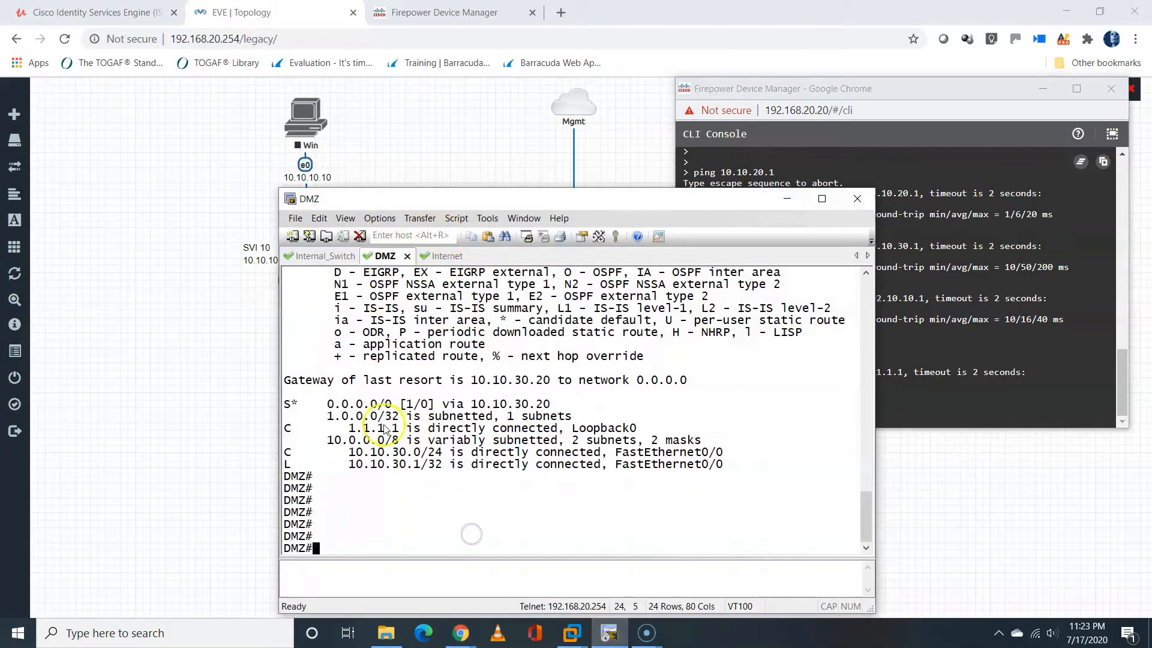
Step: Examine the default route and its next hop in the DMZ router's routing table, then put the terminal window away
left_click_drag(329, 405, 477, 405)
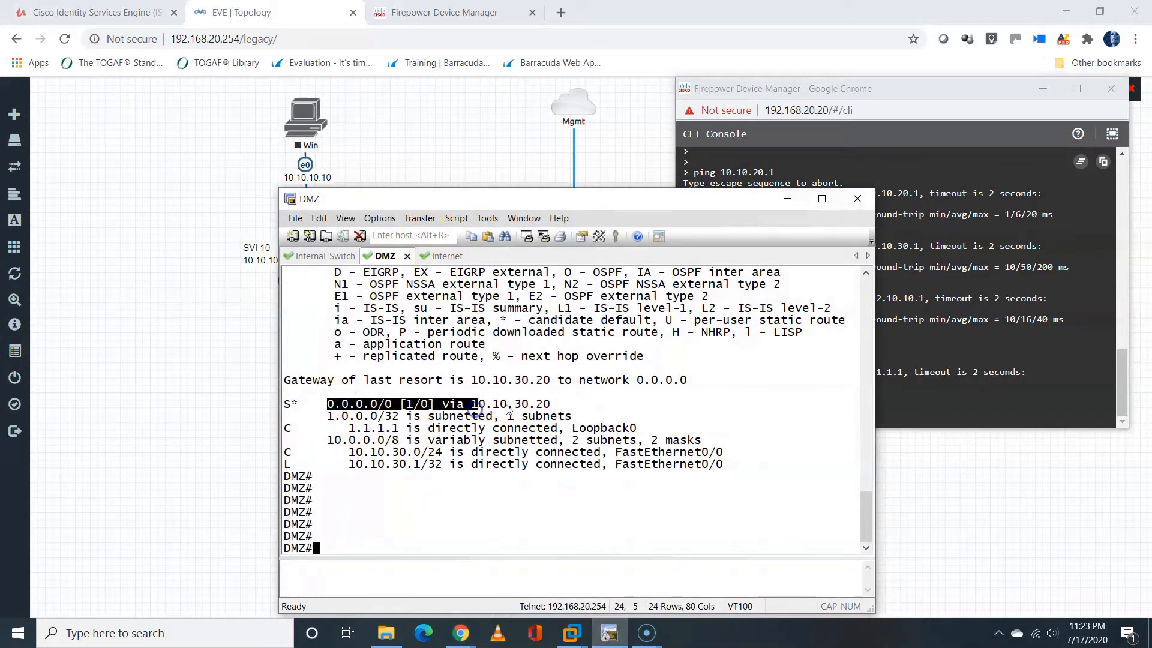
left_click_drag(550, 404, 471, 405)
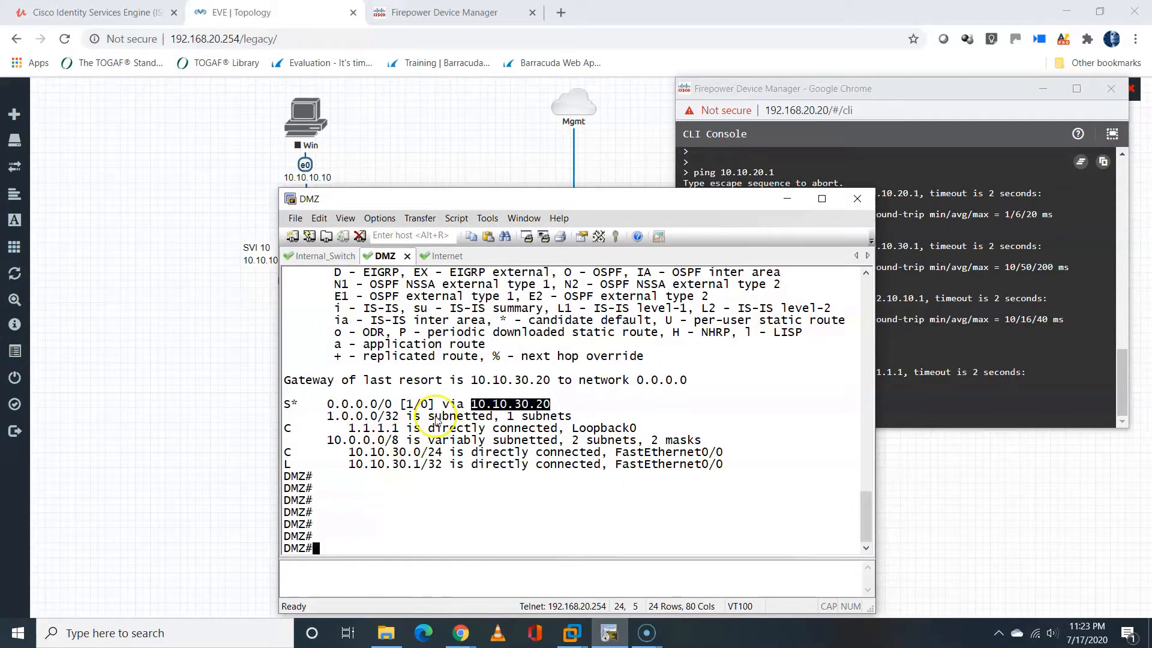
left_click(786, 199)
Step: Run show route in the firewall's CLI console and examine the connected and local routes
left_click(811, 350)
key("Return")
key("Return")
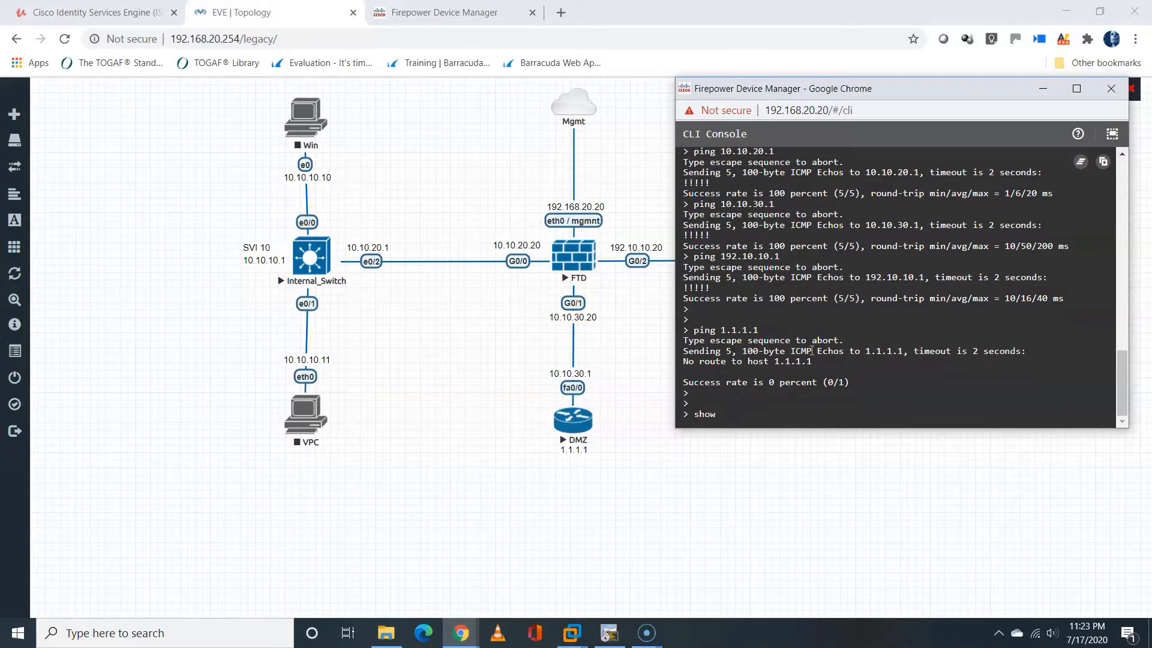
key("Return")
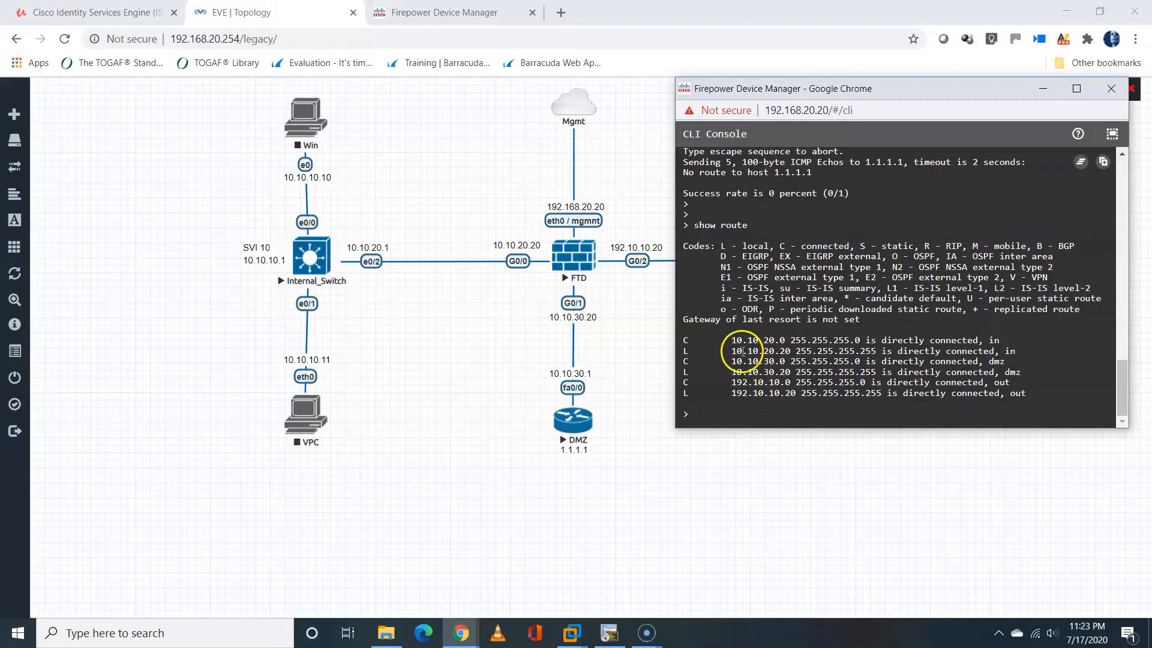
left_click_drag(732, 350, 1018, 395)
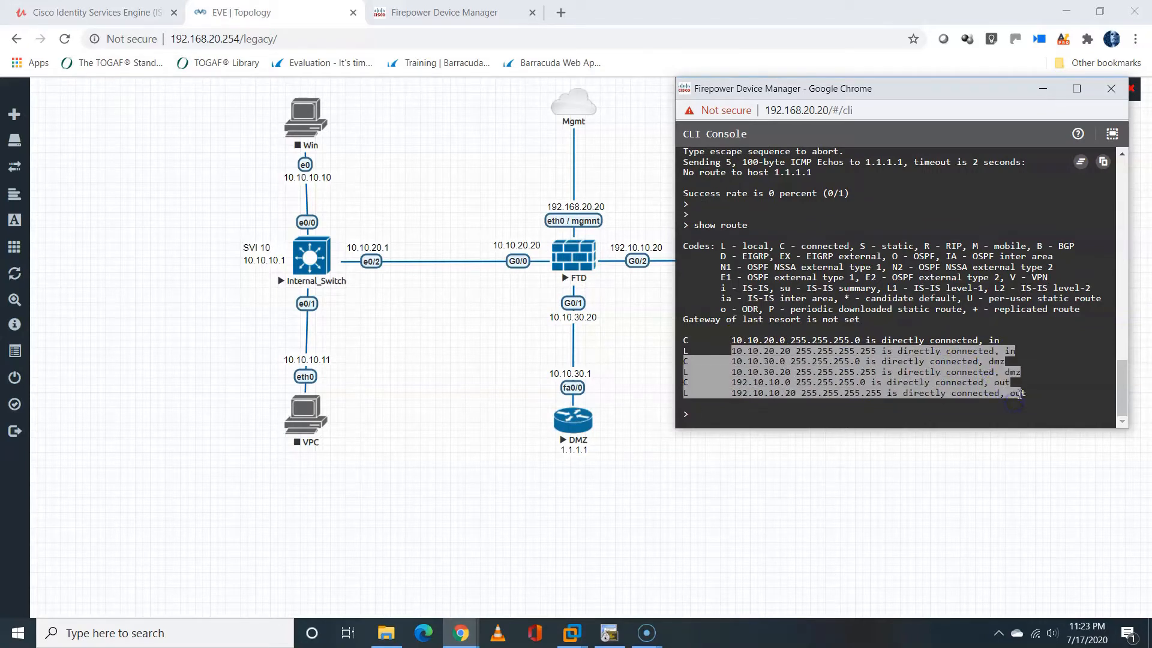
left_click_drag(734, 340, 914, 414)
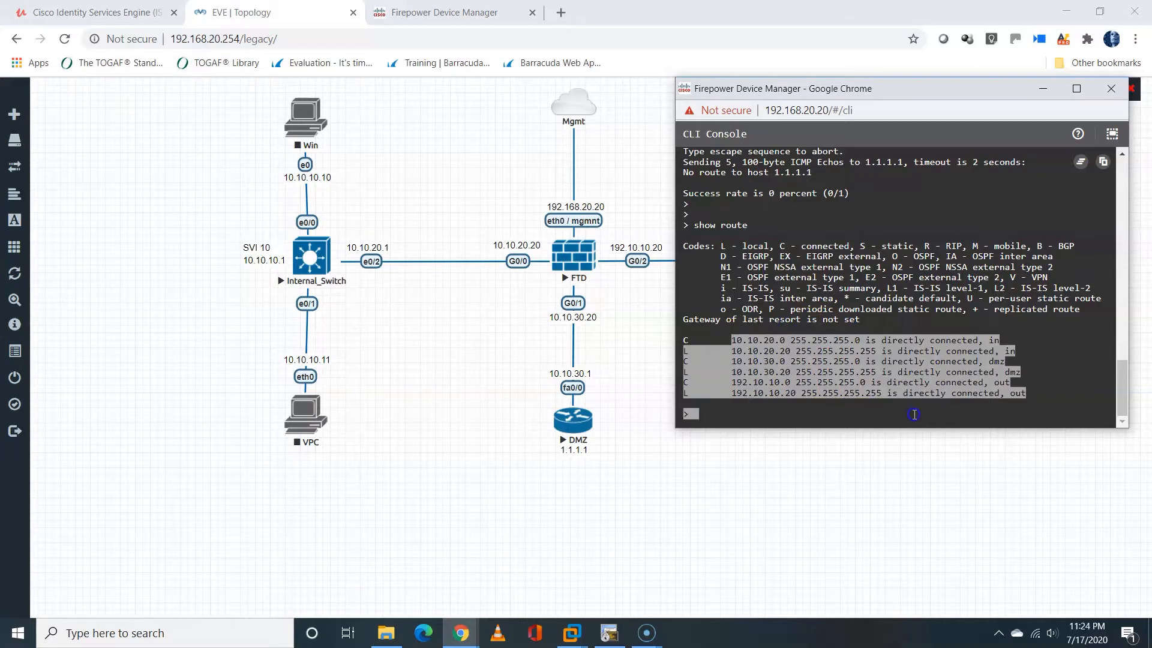
key("Return")
key("Return")
key("Return")
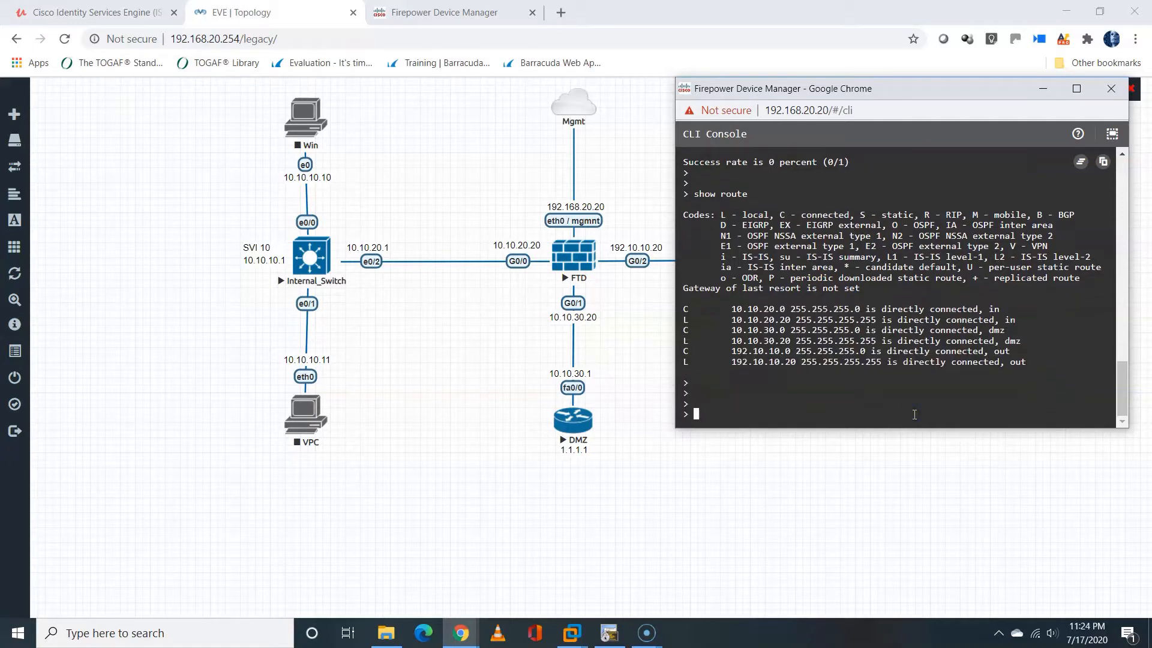
Step: Switch to Firepower Device Manager and start creating the first static route from the device's routing settings
left_click(447, 12)
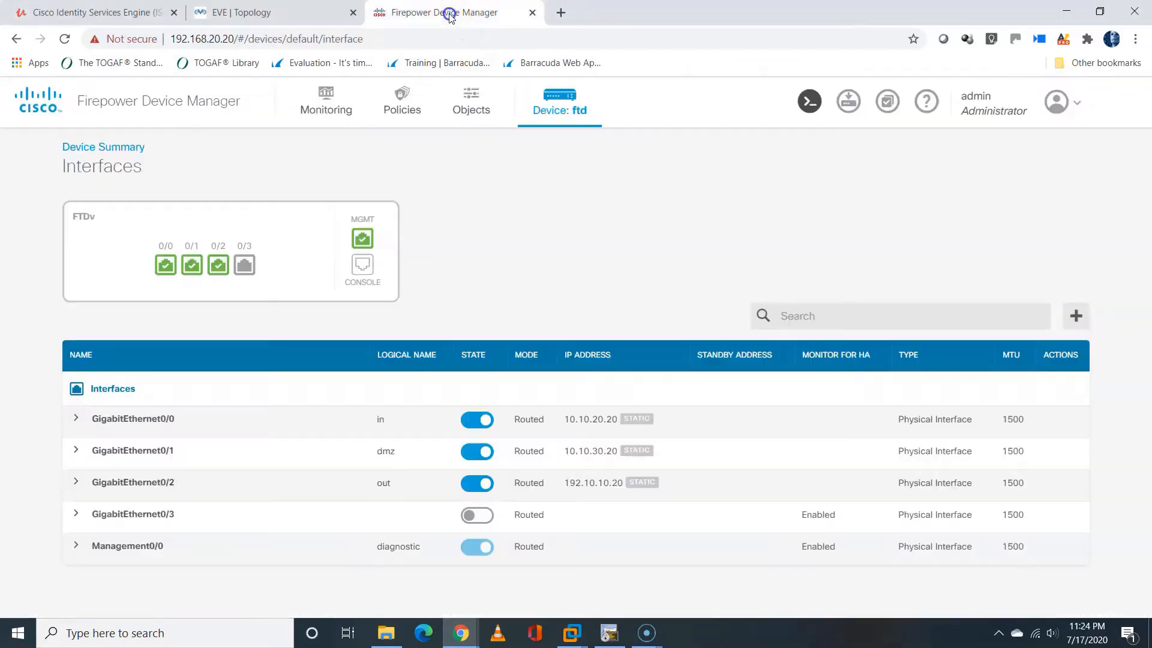
left_click(113, 148)
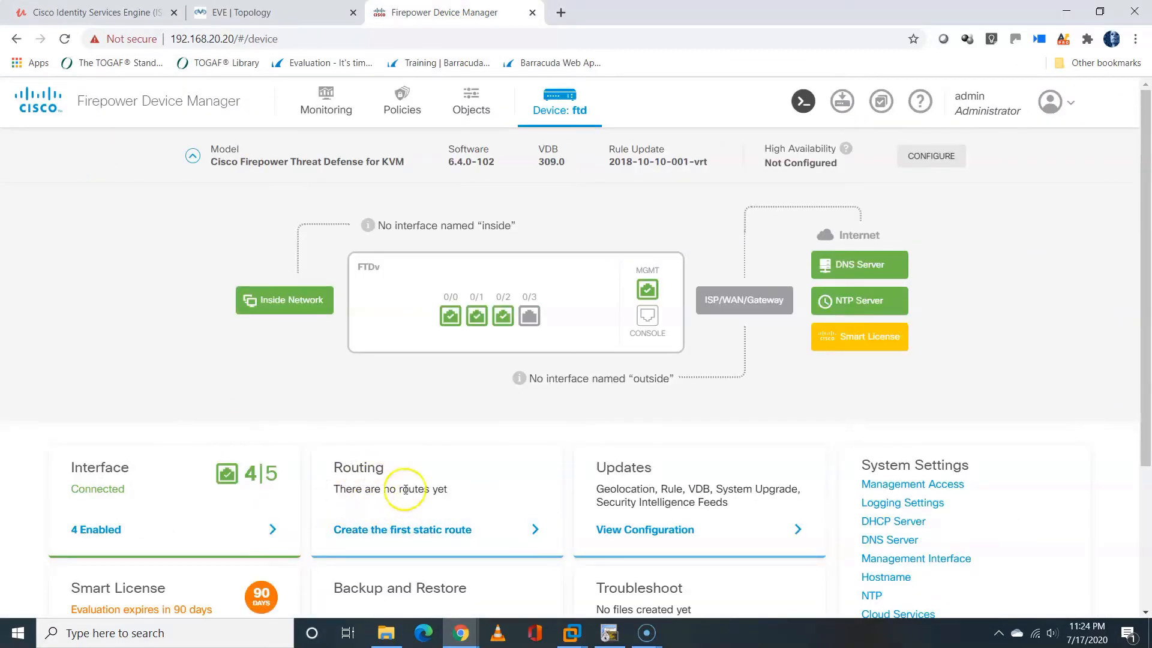
left_click(475, 530)
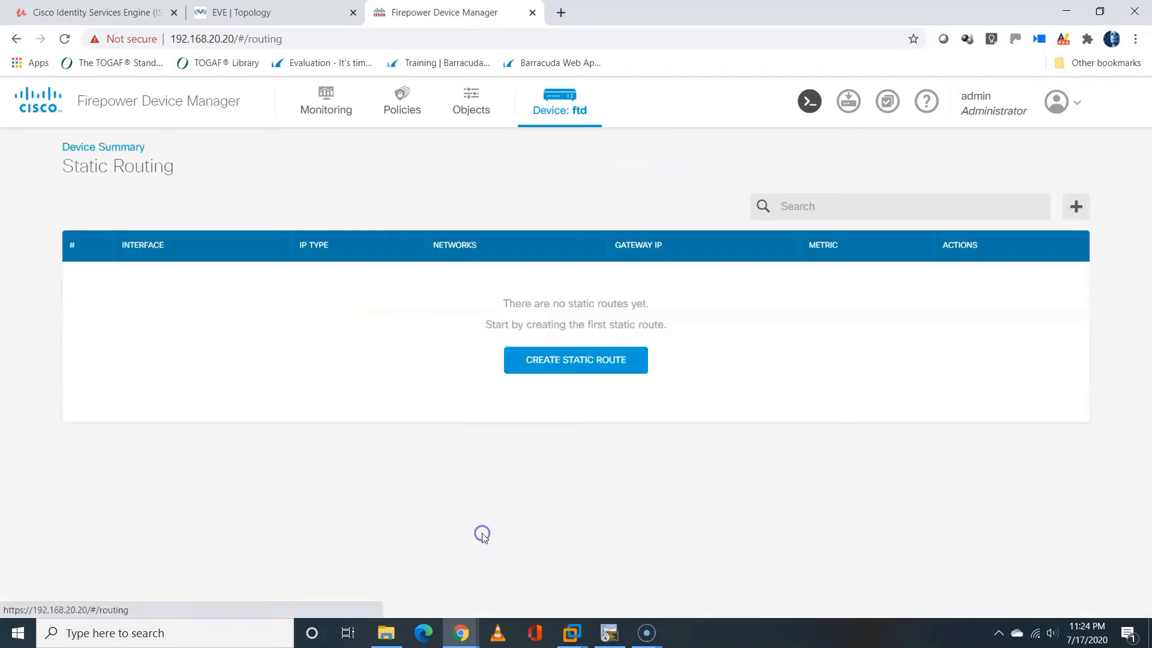
left_click(553, 358)
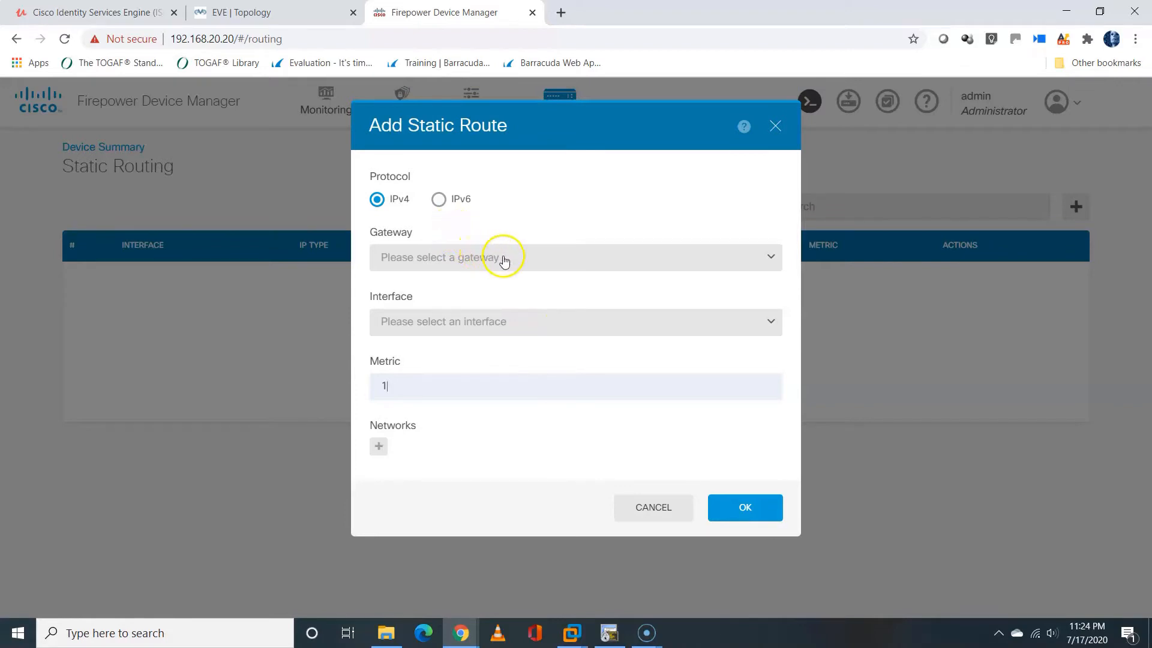
Step: Create a host network object named dmz_gw with address 10.10.30.1 for the route's gateway, checking the address against the topology
left_click(309, 12)
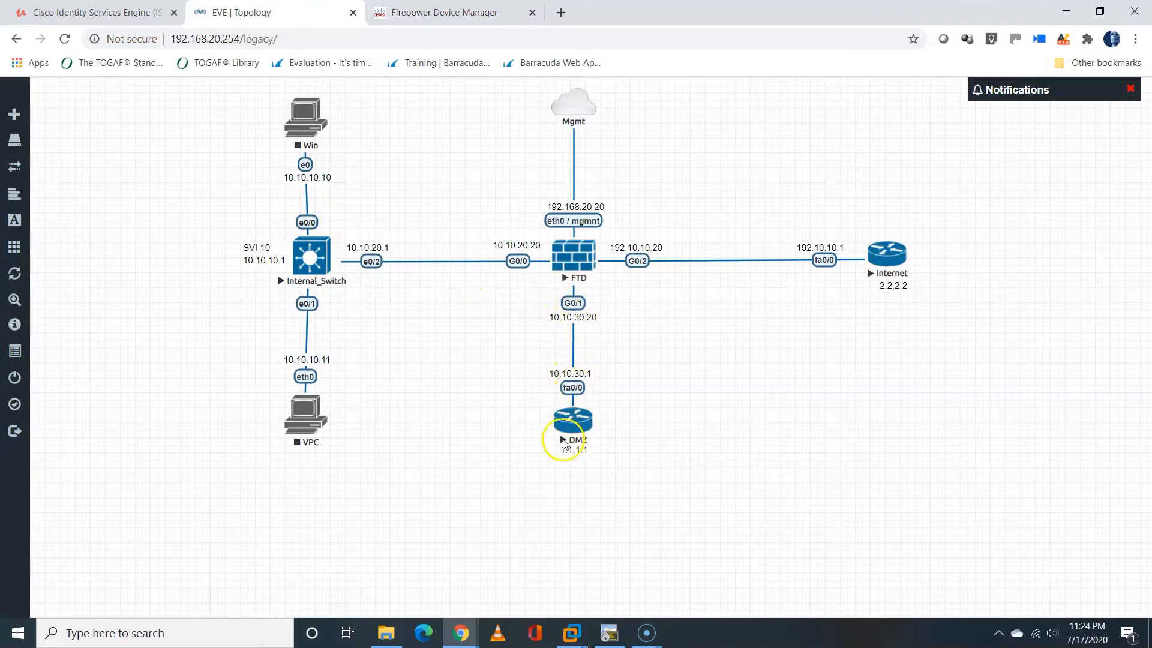
left_click(394, 20)
left_click(519, 260)
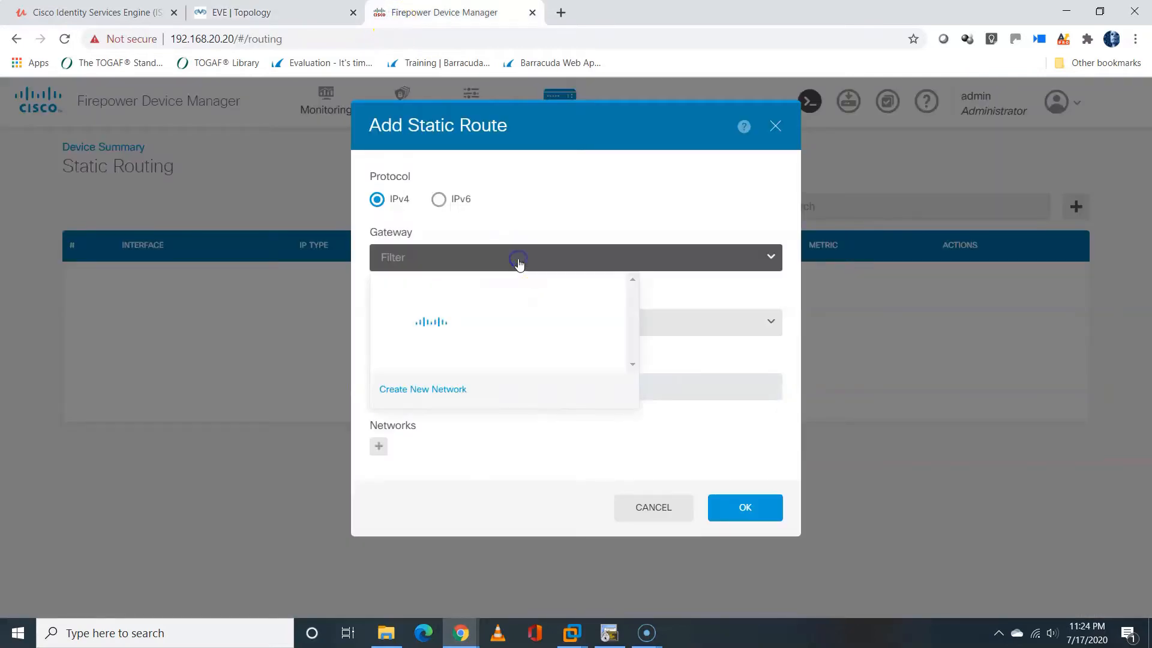
left_click(448, 397)
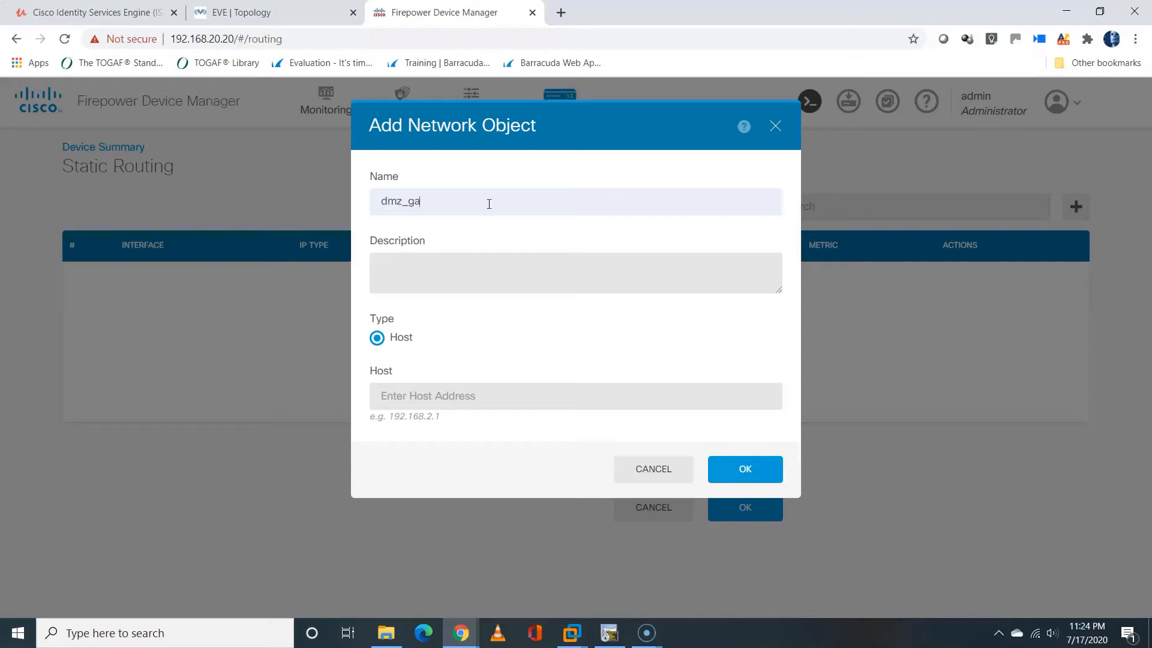
left_click(476, 391)
type("10.10.30.1")
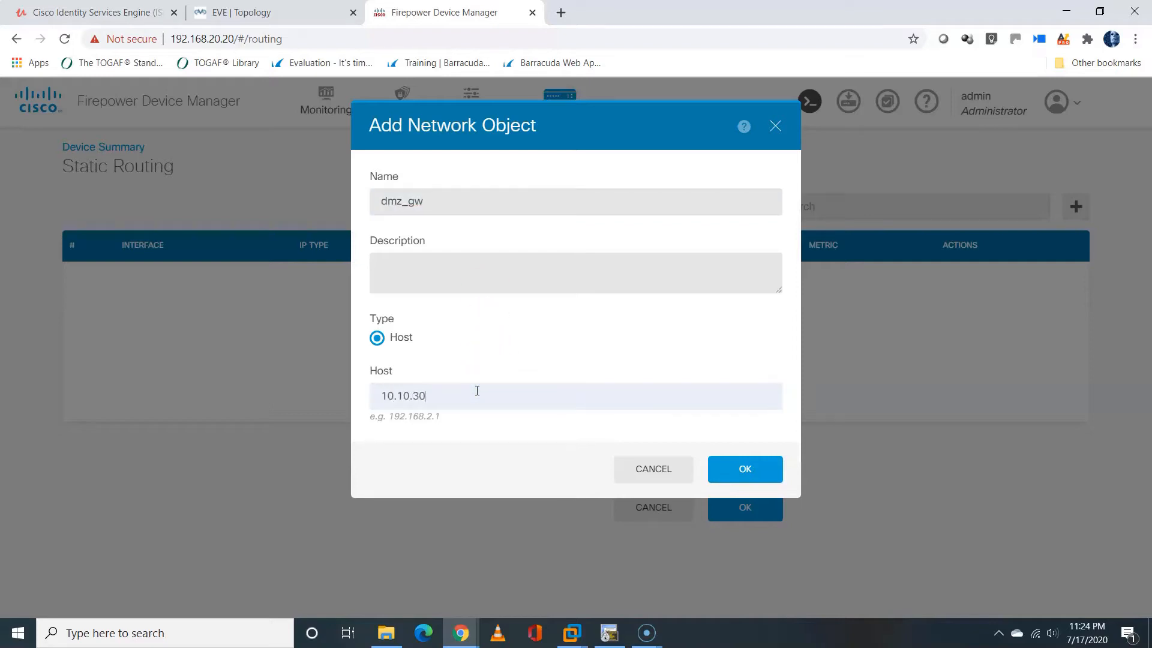
left_click(301, 15)
left_click(425, 9)
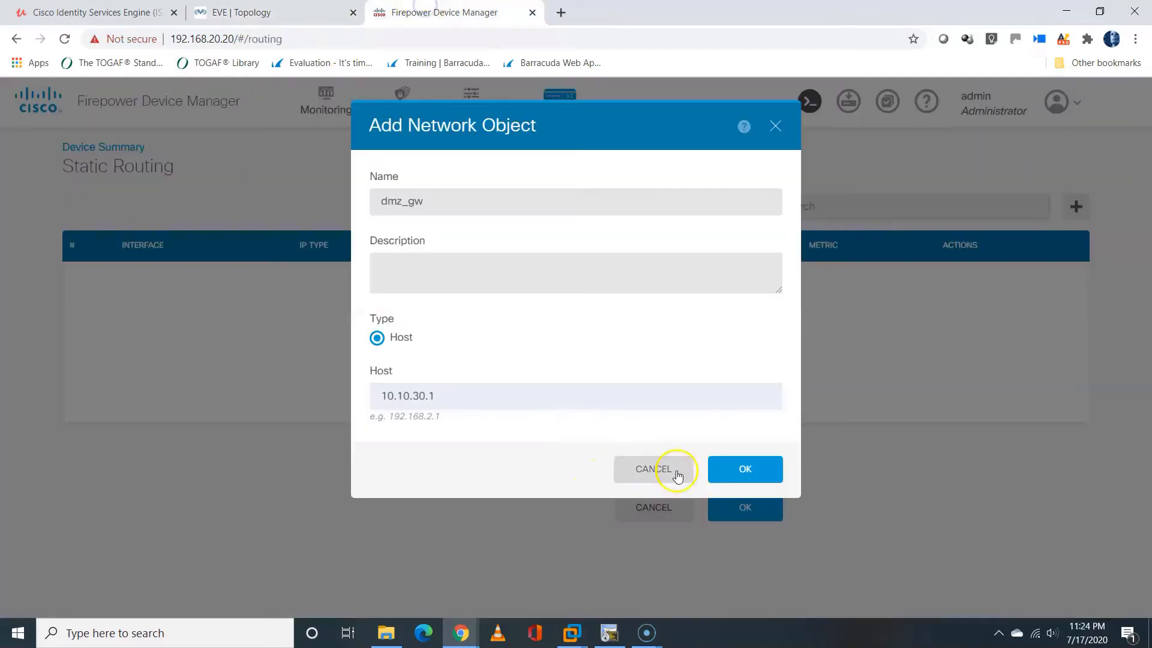
left_click(728, 469)
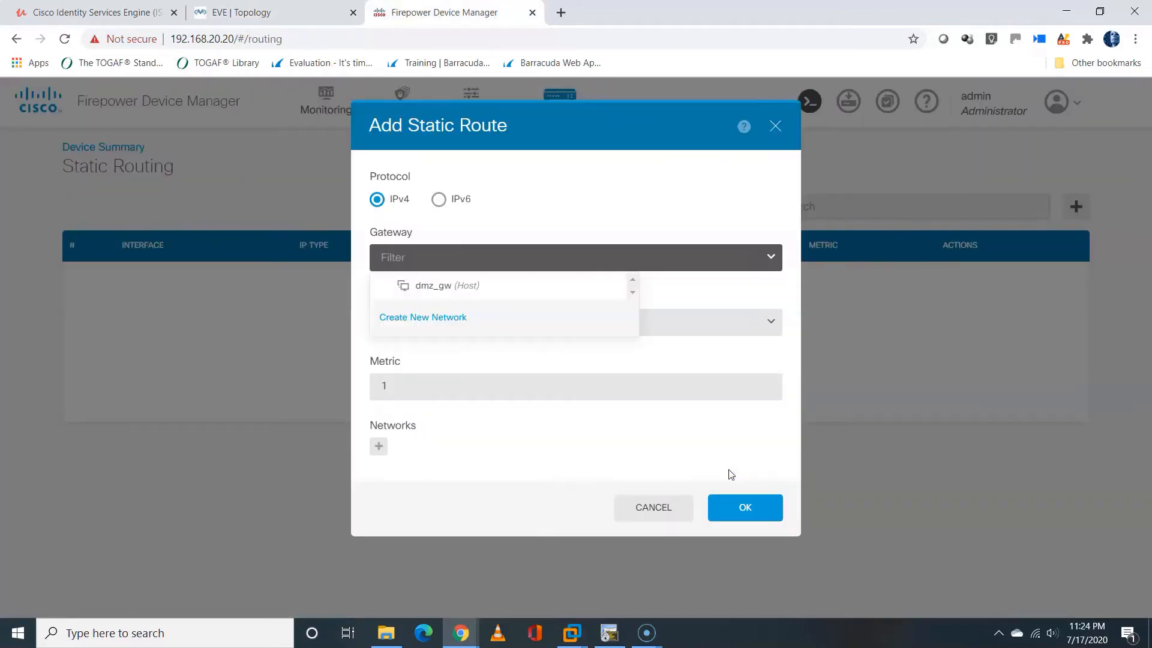
Step: Set the static route's gateway to dmz_gw and its interface to dmz (GigabitEthernet0/1)
left_click(465, 287)
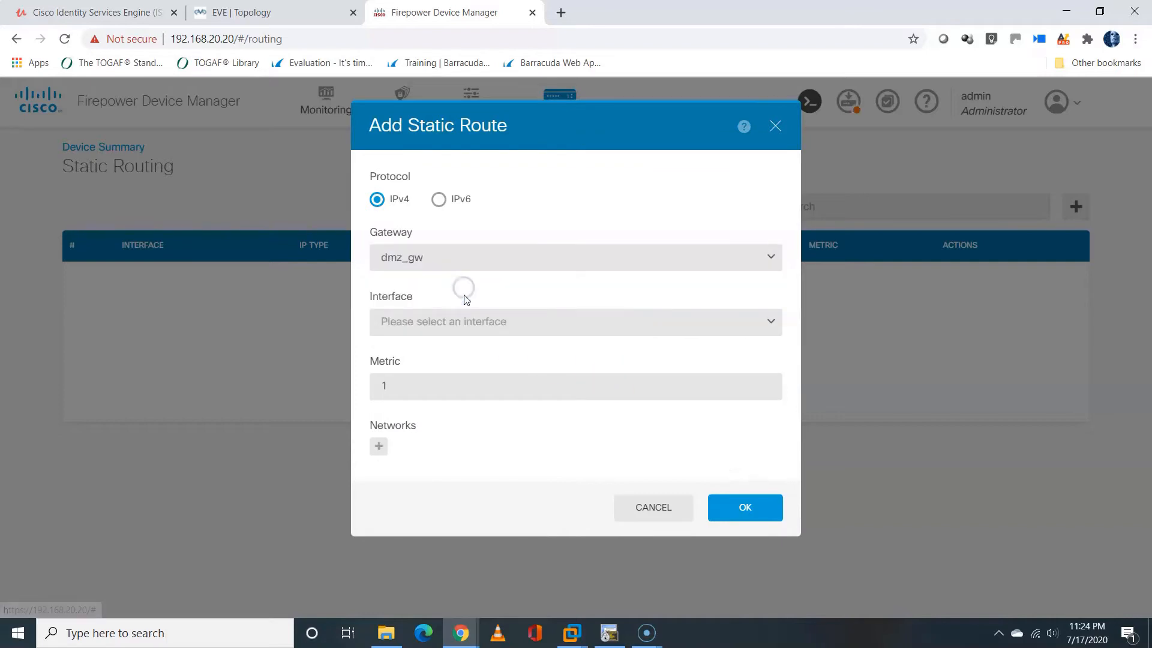
left_click(525, 325)
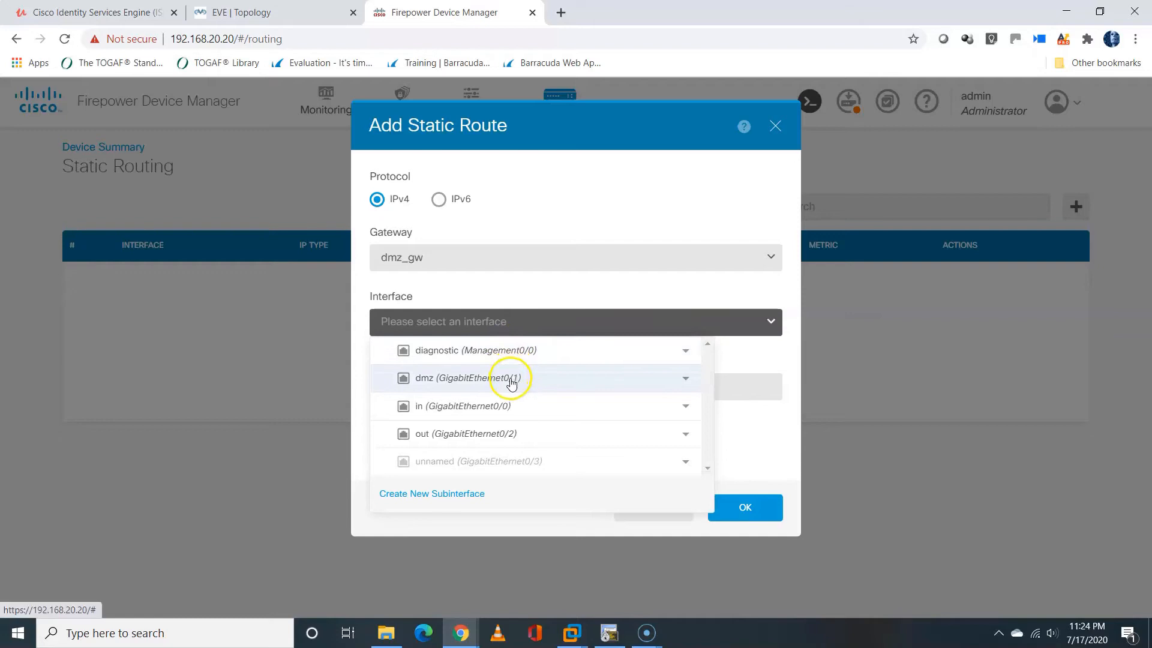
left_click(457, 377)
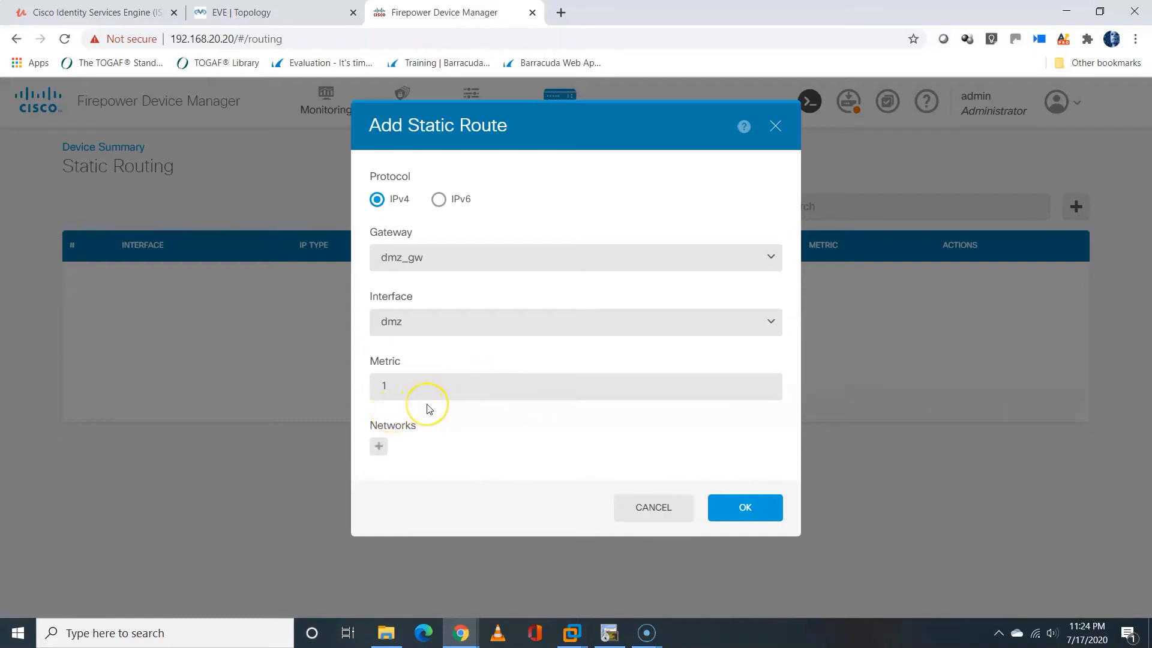
Step: Create a destination network object named dmz_looopback0 of type Host with address 1.1.1.1
left_click(378, 446)
left_click(482, 493)
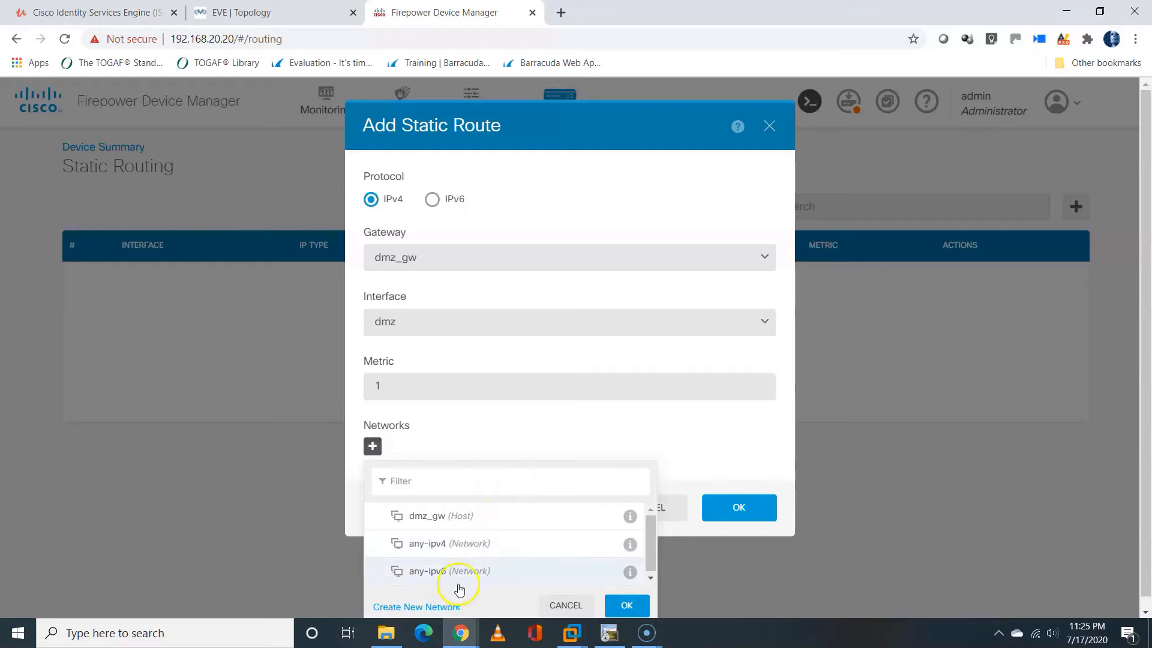
left_click(445, 607)
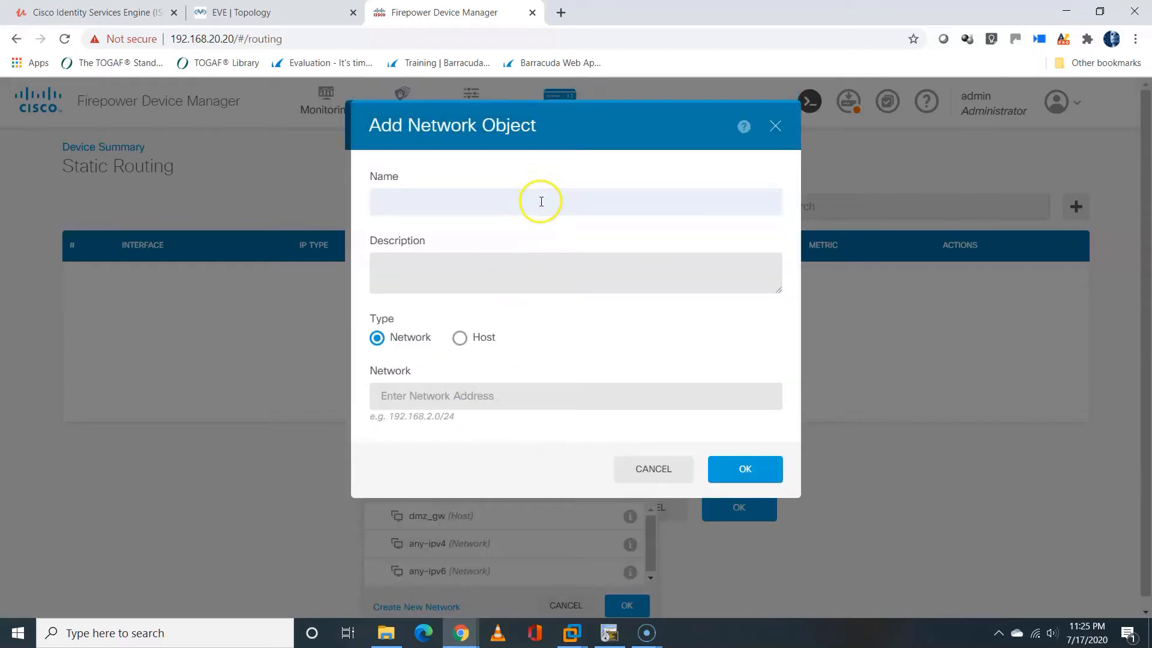
type("dmz_")
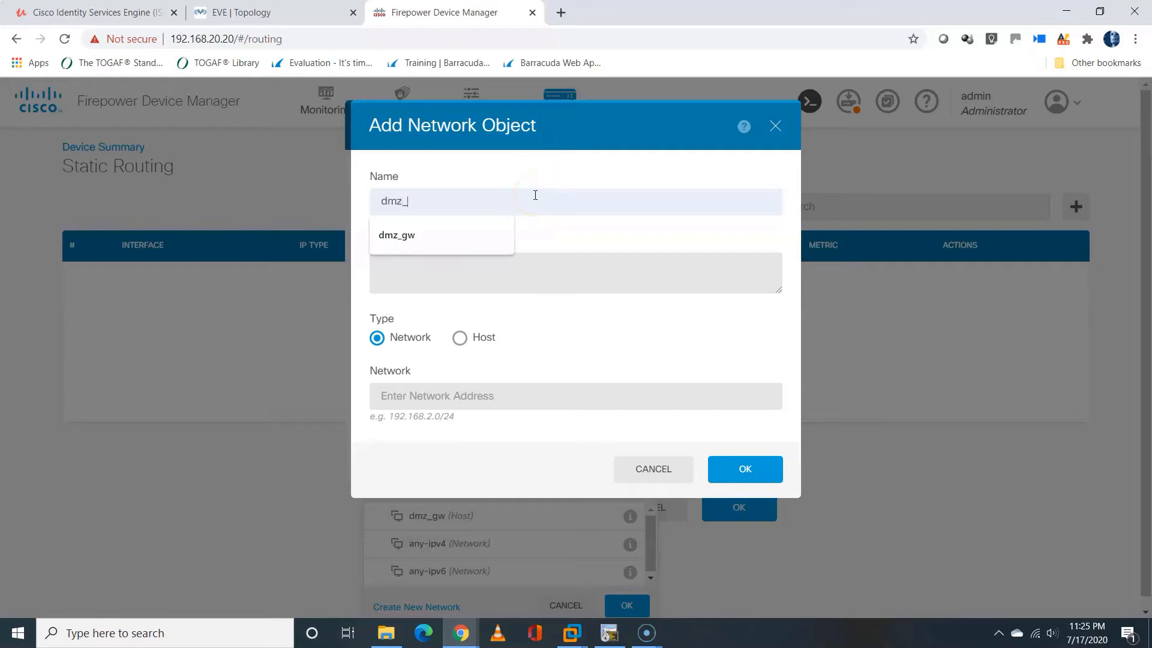
type("looopback0")
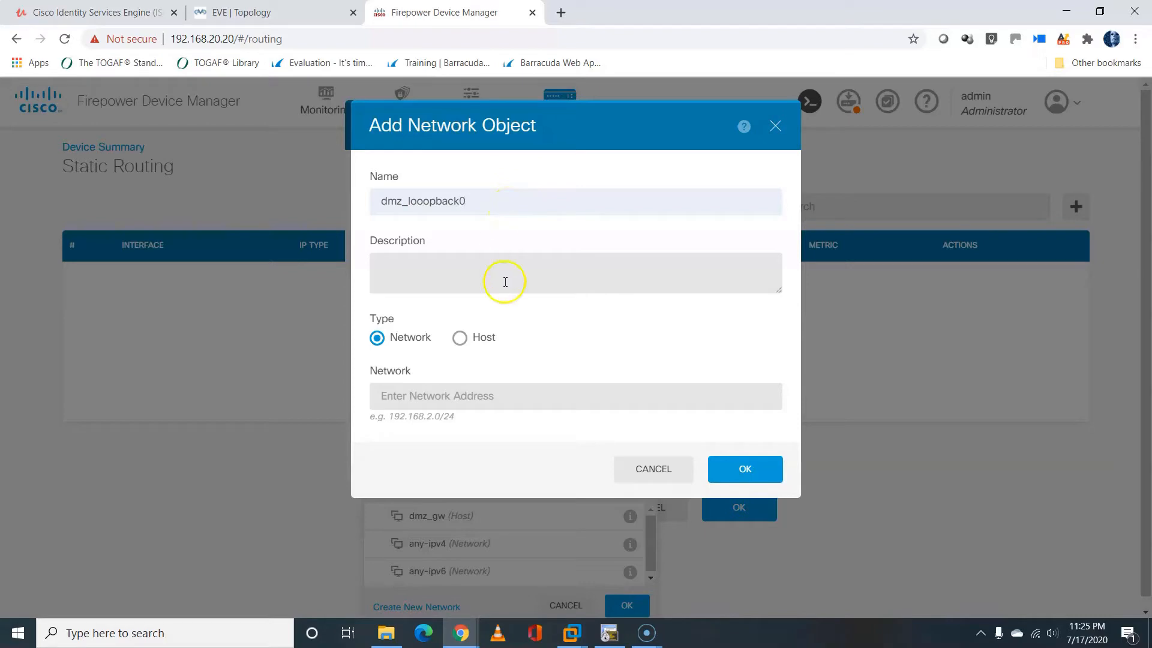
left_click(456, 399)
type("1.1.1.1")
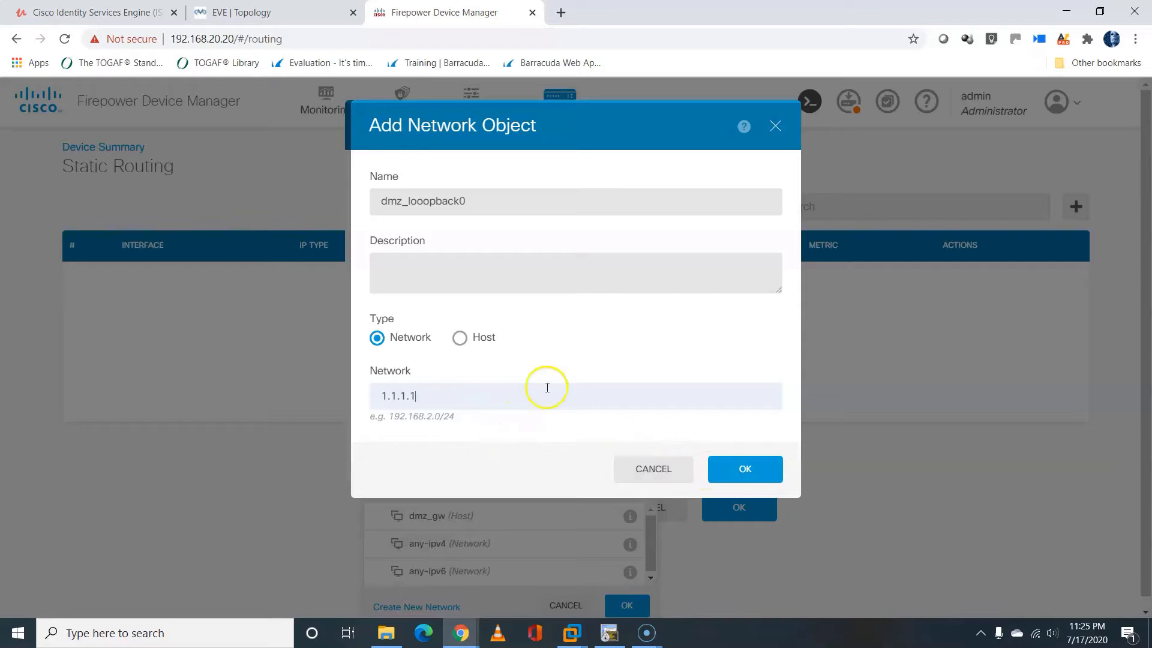
left_click(460, 337)
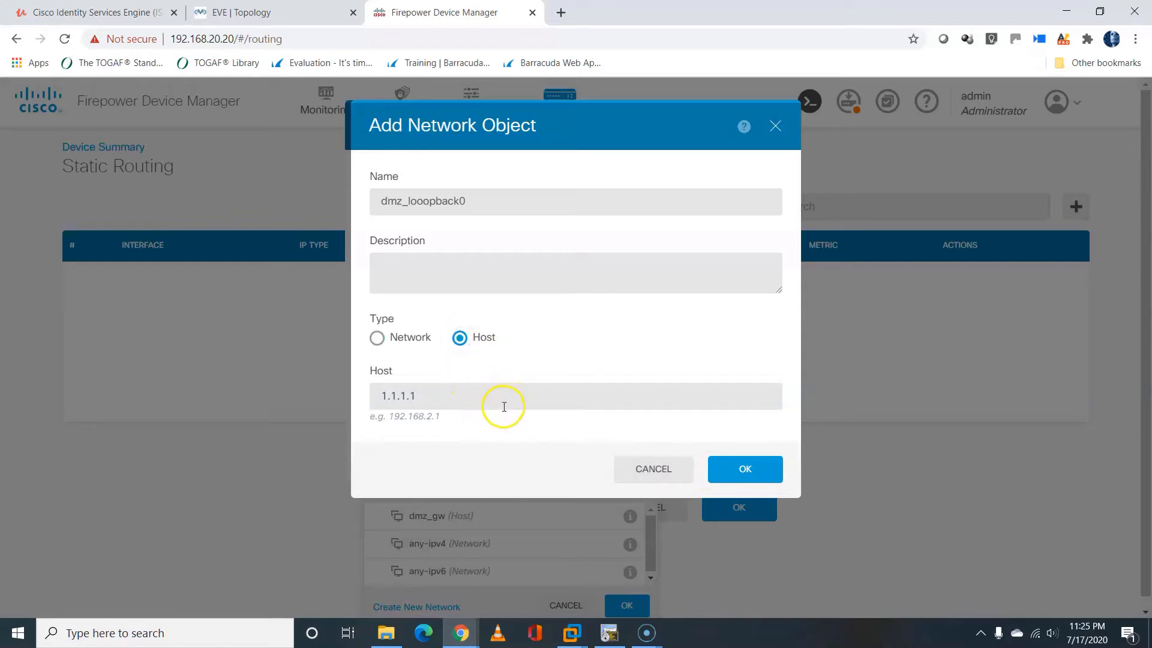
left_click(746, 469)
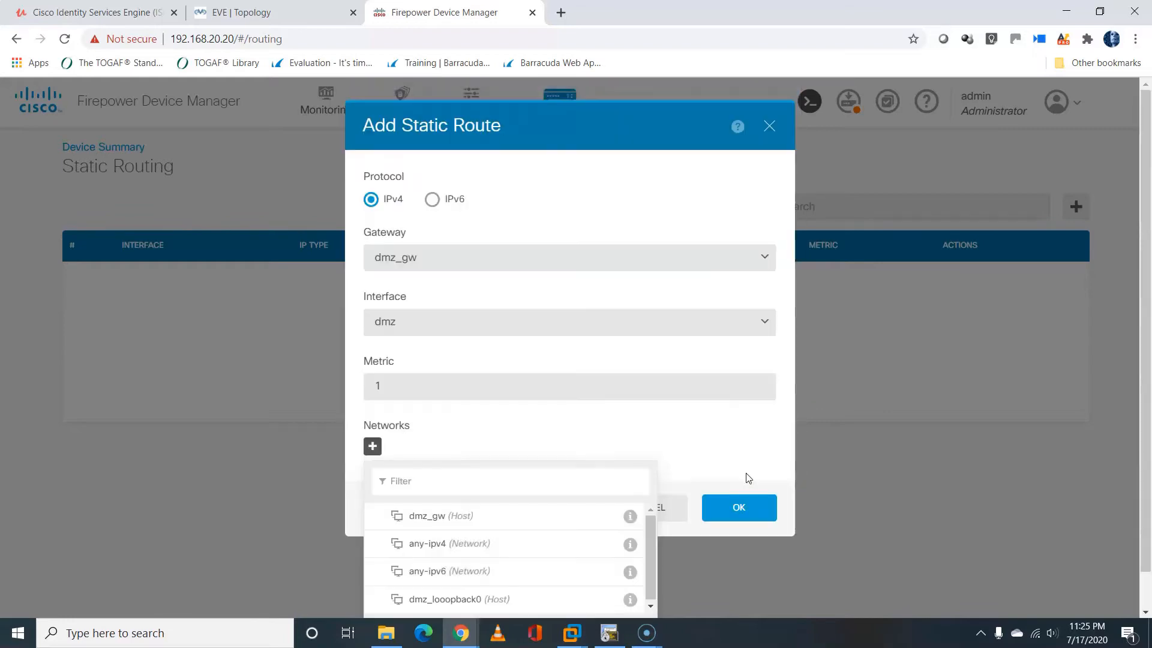
Step: Add dmz_looopback0 to the static route's networks and save the route
left_click(498, 600)
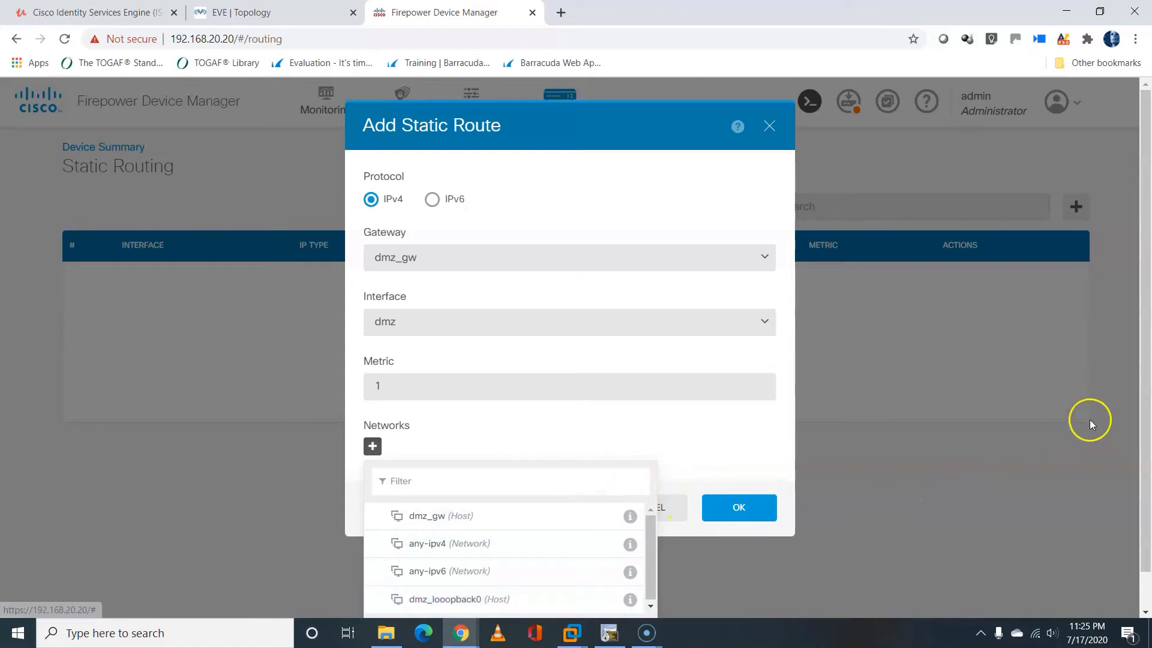
left_click_drag(1145, 438, 1151, 564)
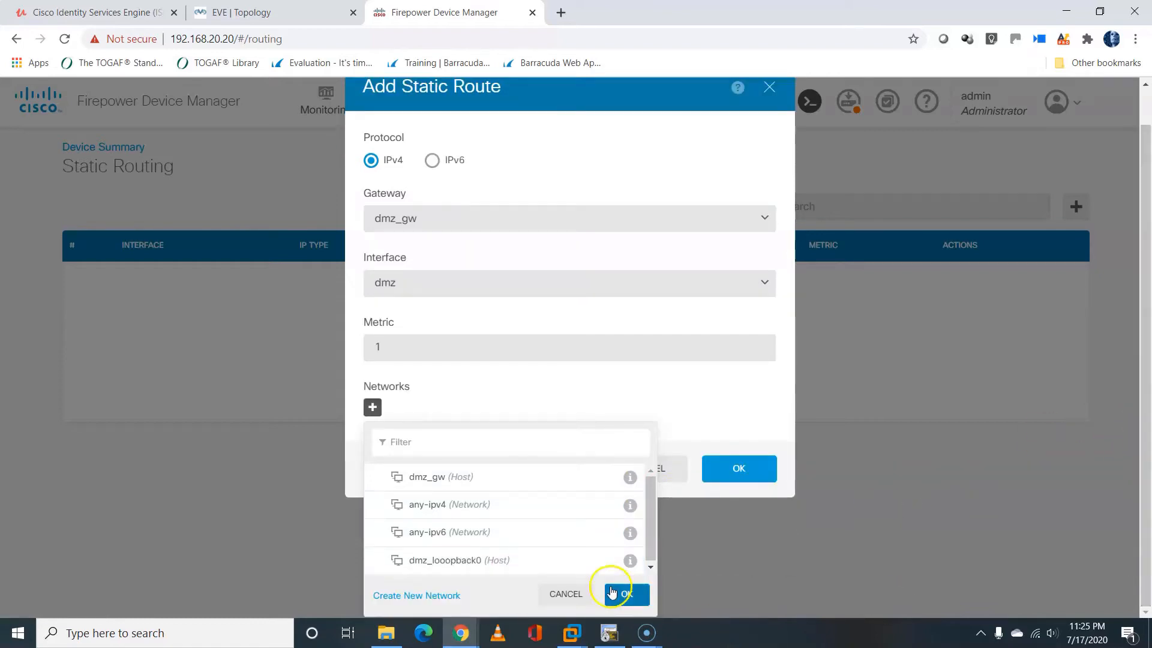
left_click(512, 565)
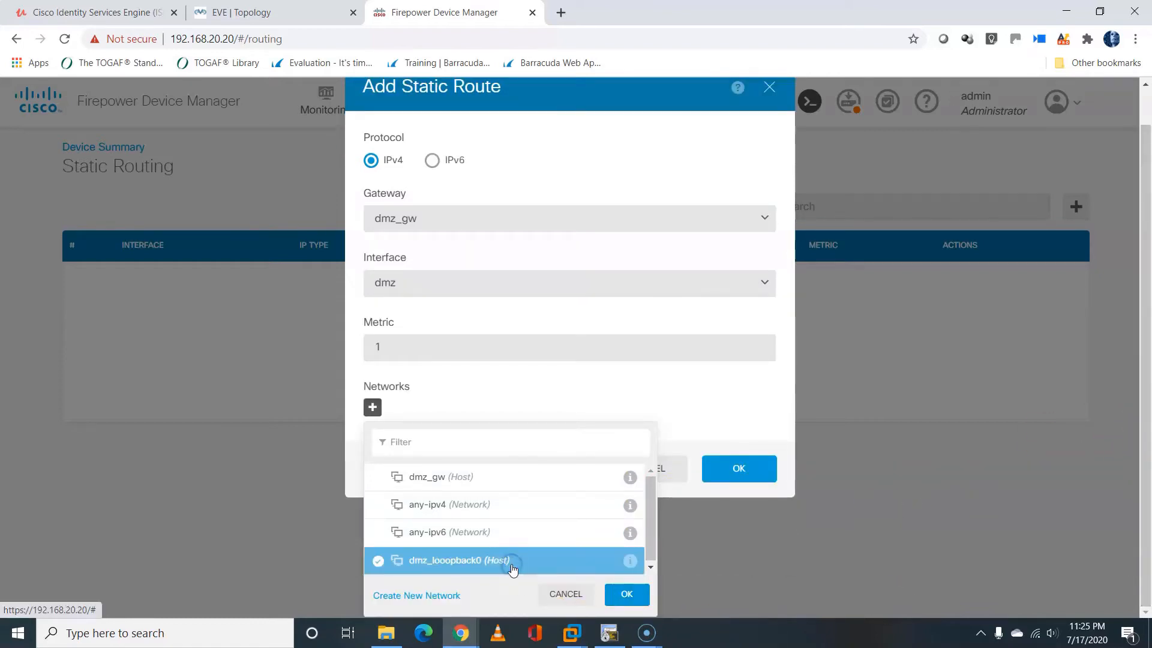
left_click(613, 593)
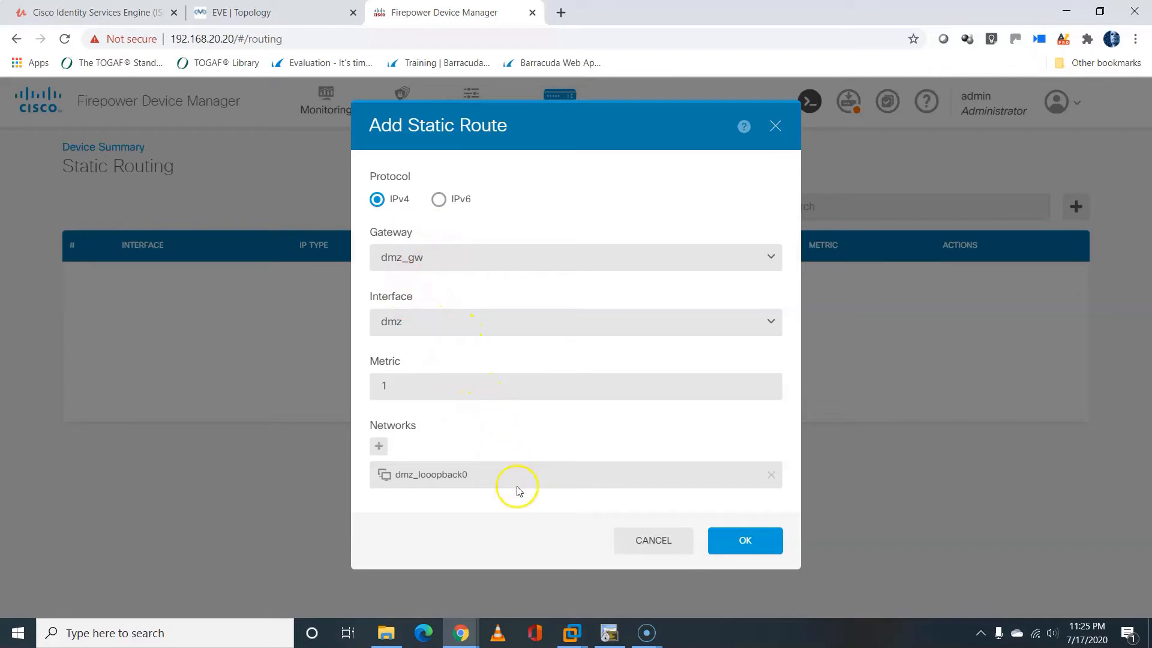
left_click(746, 546)
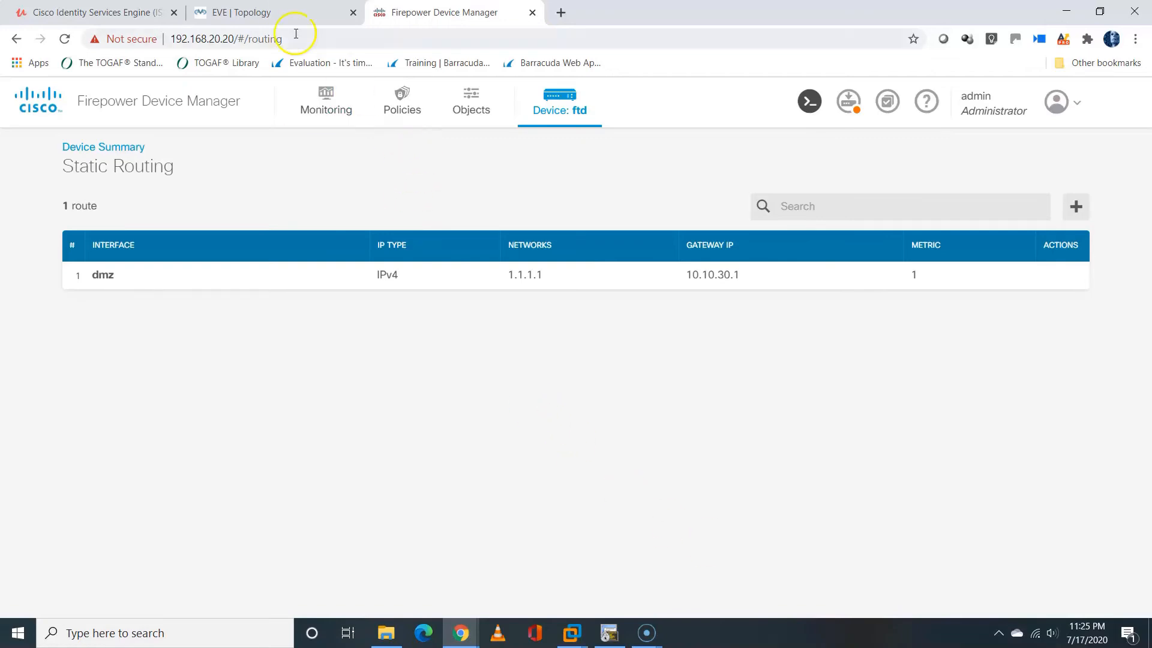
Step: Start another IPv4 static route after checking the topology, and create a host network object named inside_gw with address 10.10.20.1 for its gateway
left_click(279, 12)
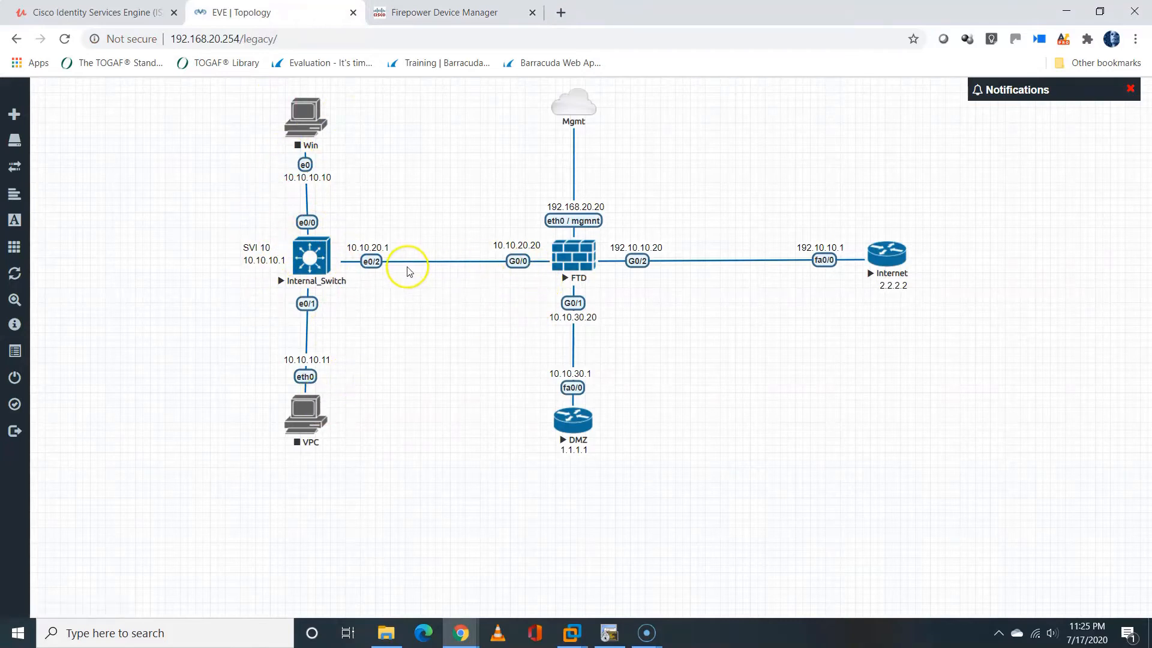
left_click(452, 12)
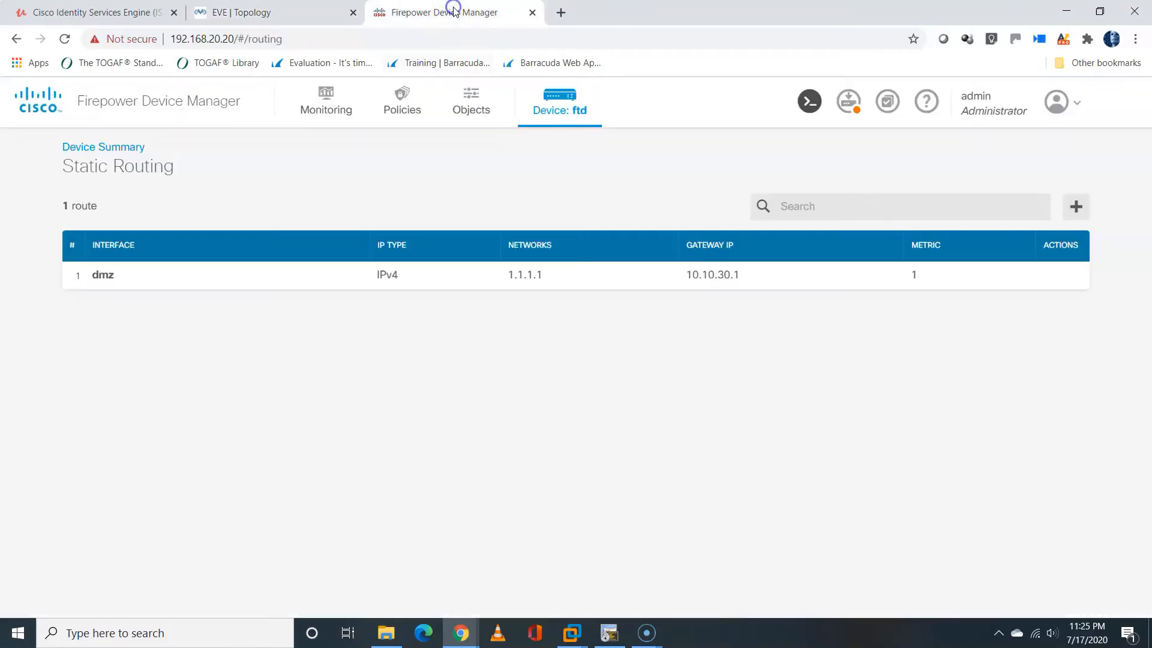
left_click(1079, 210)
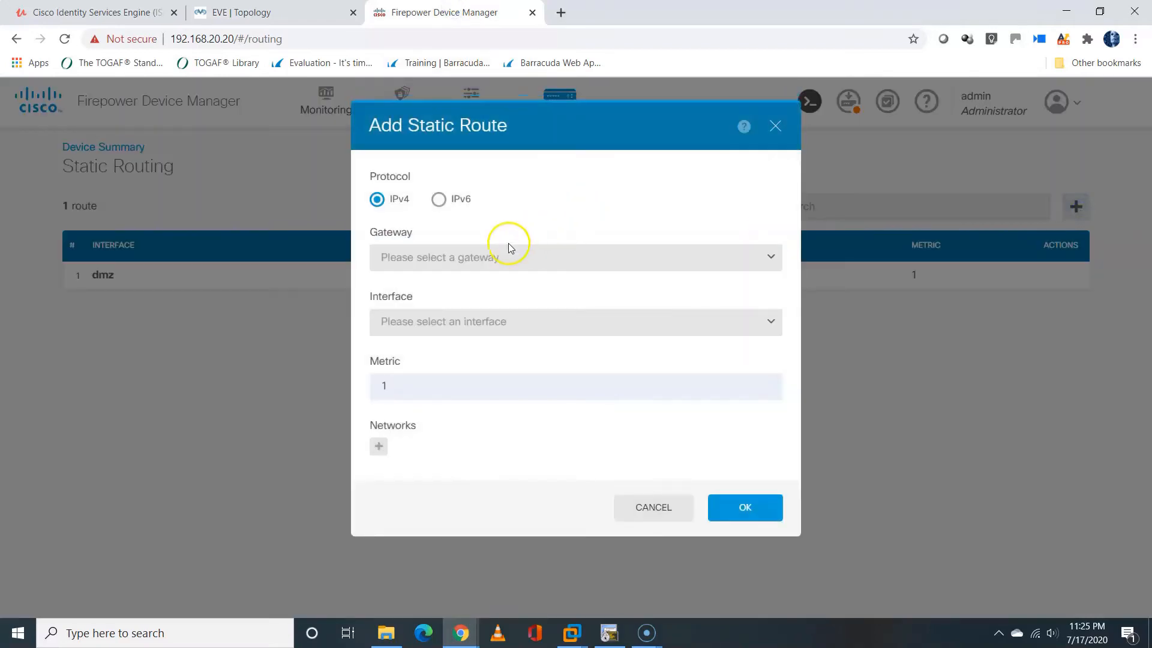
left_click(459, 259)
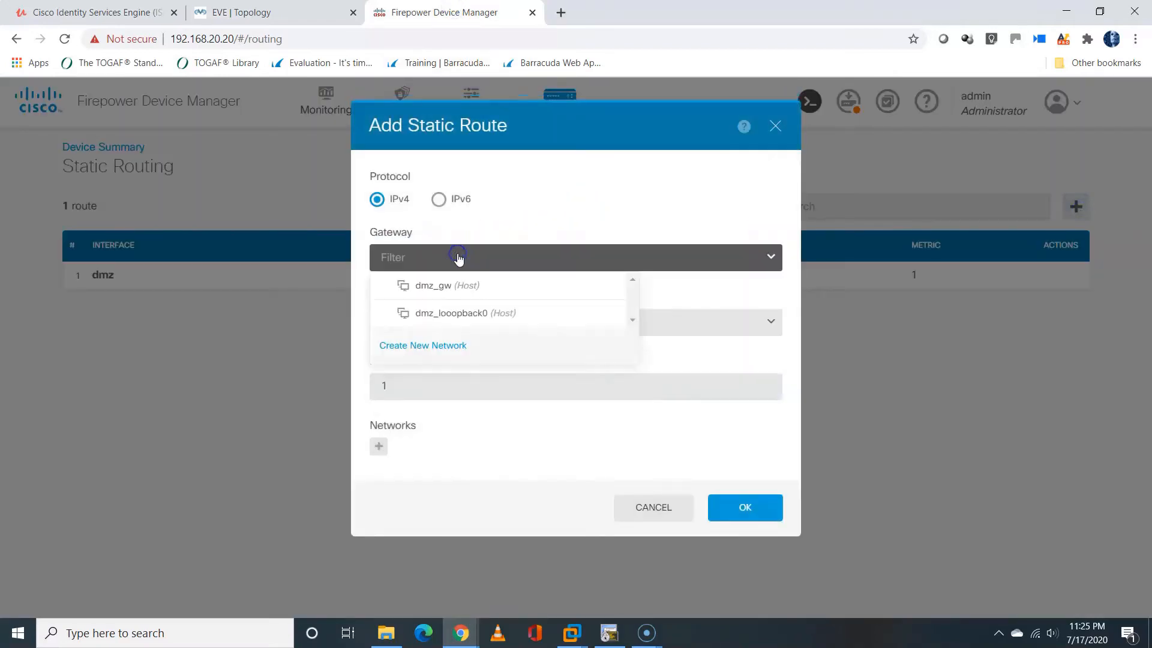
left_click(442, 346)
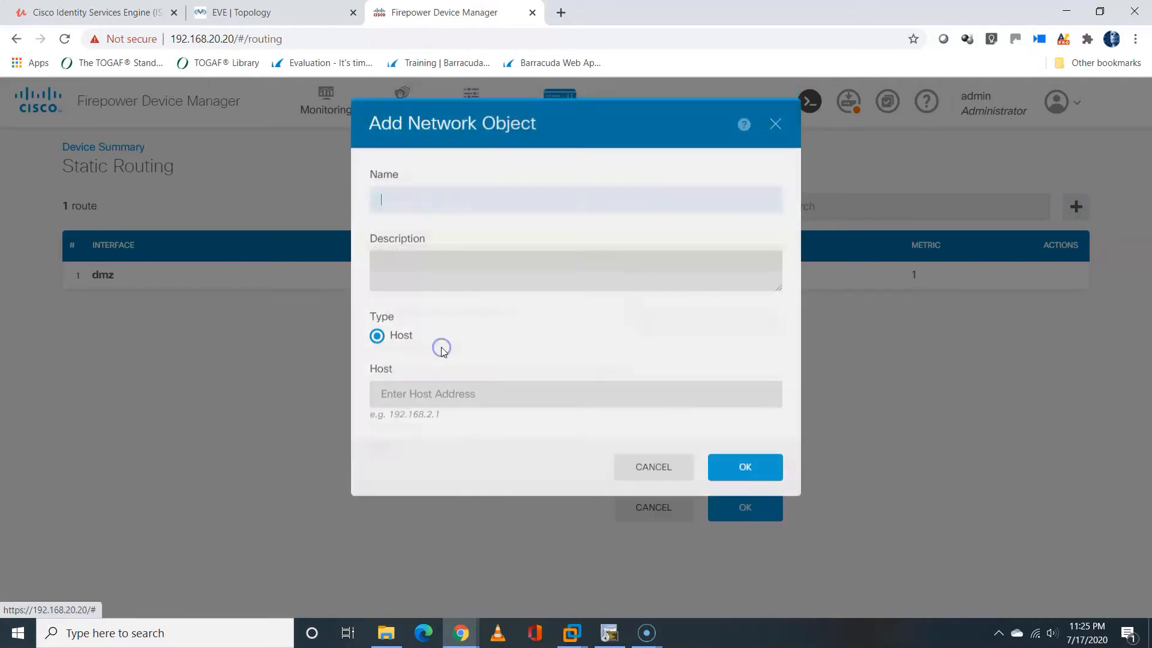
left_click(438, 203)
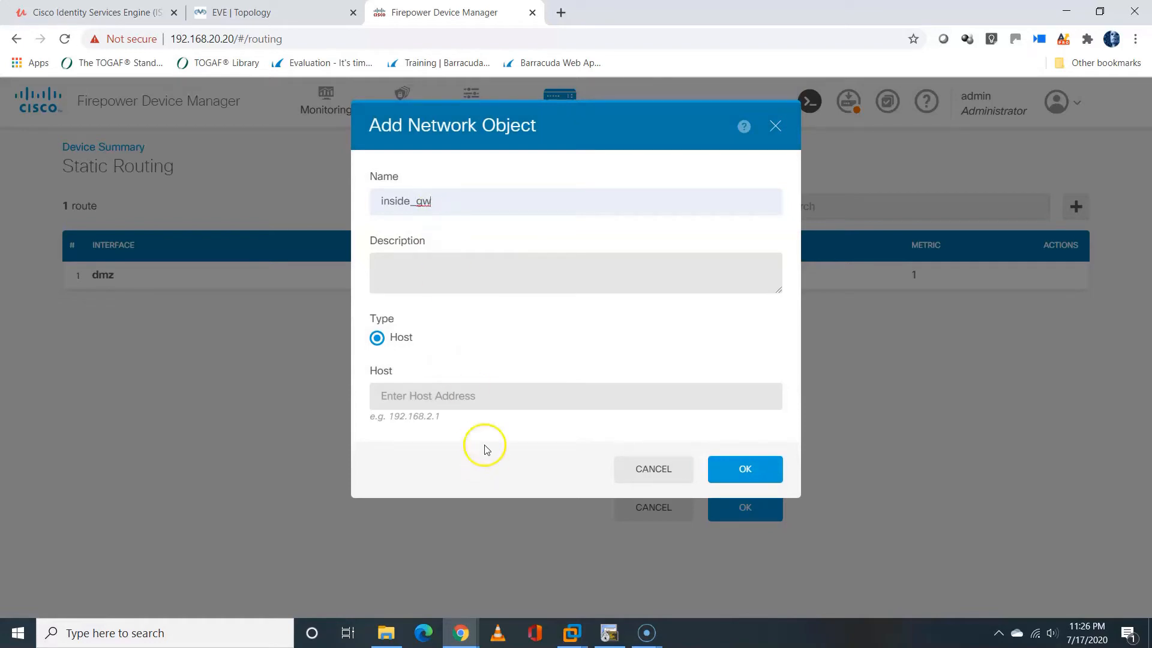
left_click(482, 394)
type("10.10.20.1")
left_click(744, 469)
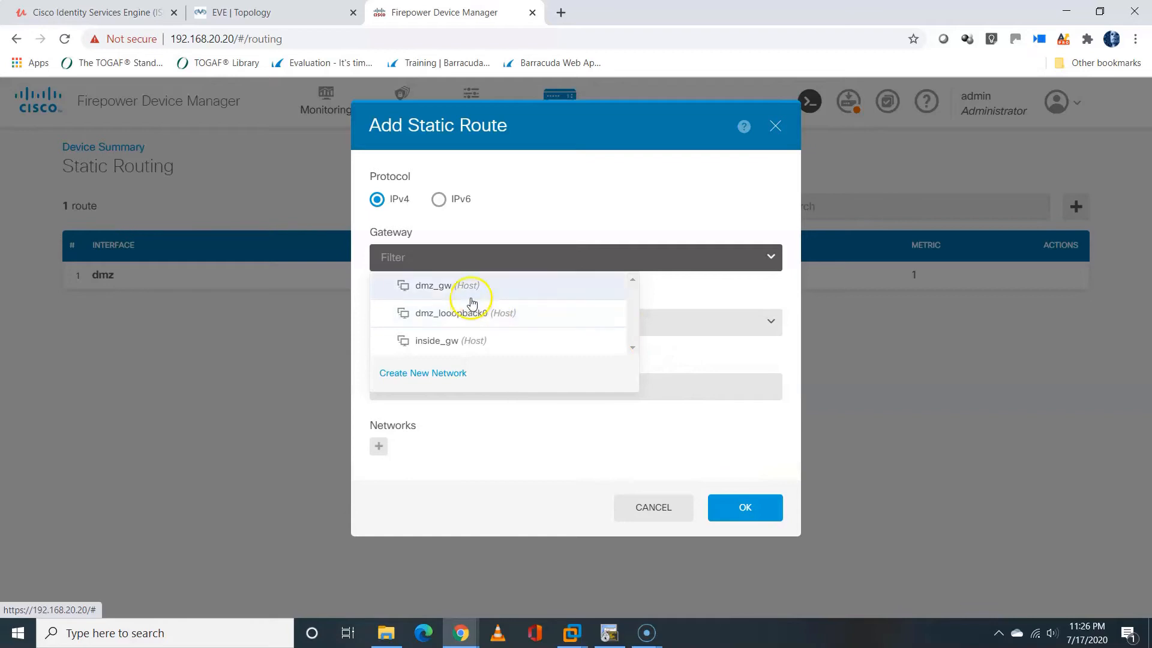
Step: Set the new static route's gateway to inside_gw and its interface to in (GigabitEthernet0/0)
left_click(478, 339)
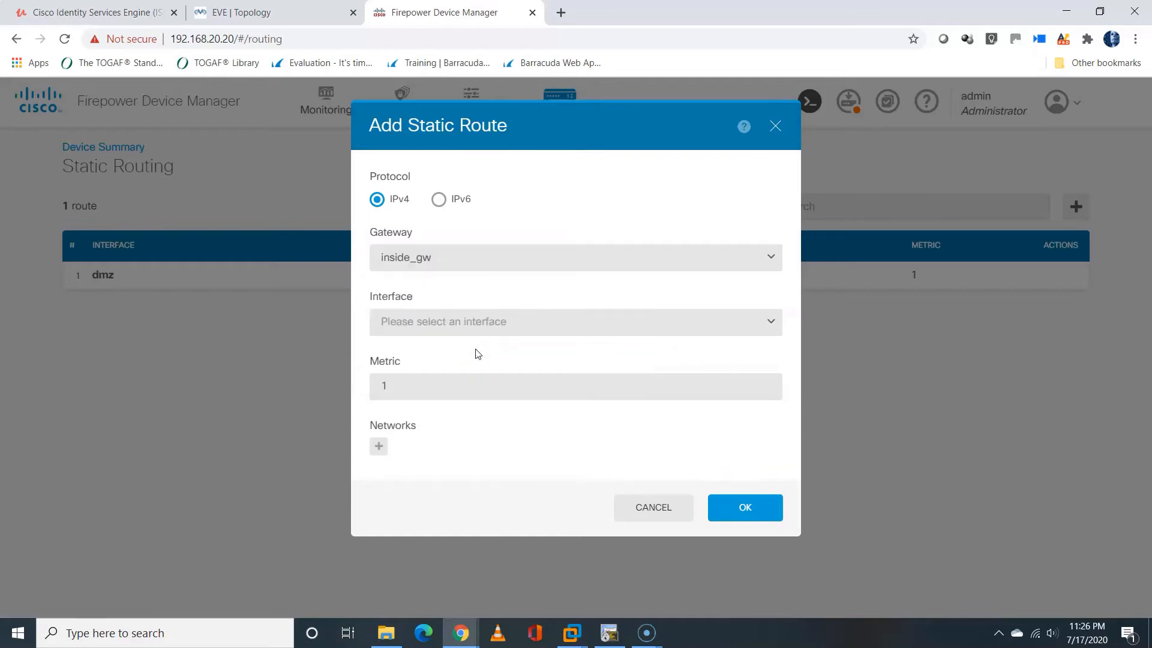
left_click(487, 330)
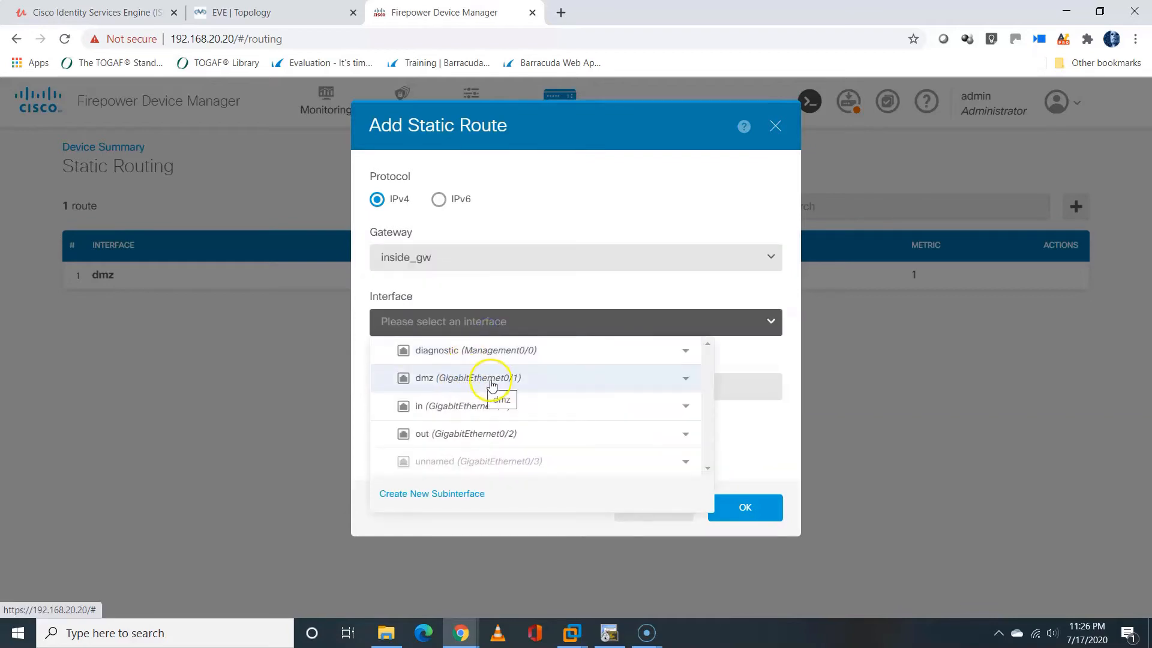
left_click(541, 414)
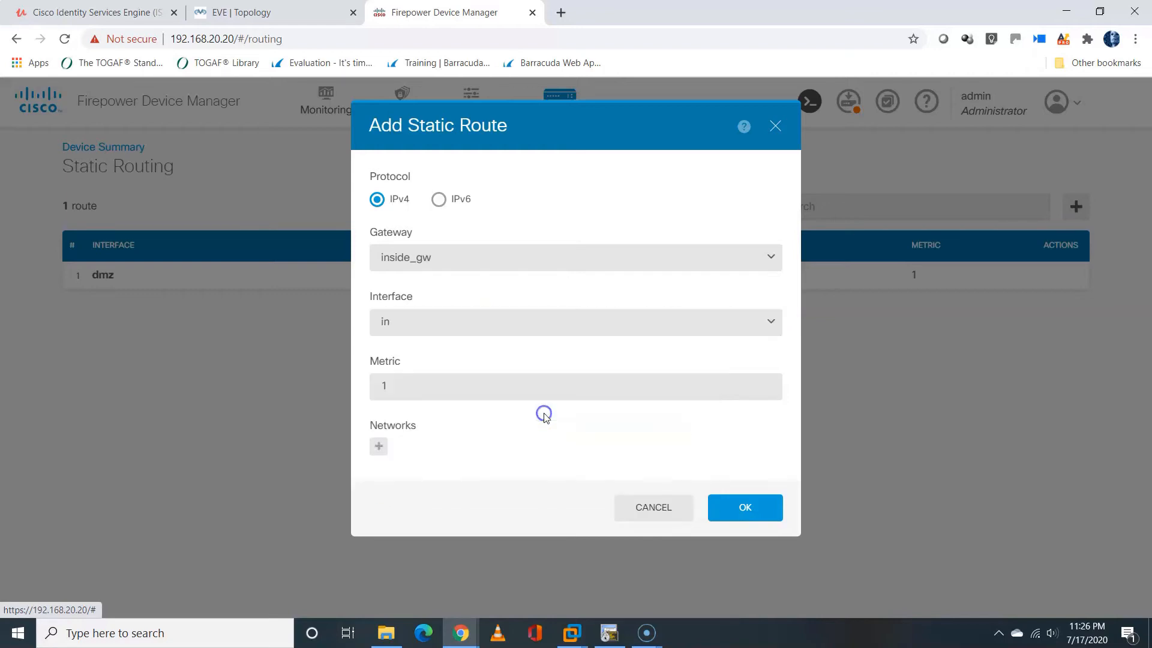
Step: Create a destination network object named Inside_network of type Network with address 10.10.10.0/24, checking the inside subnet in the topology
left_click(379, 447)
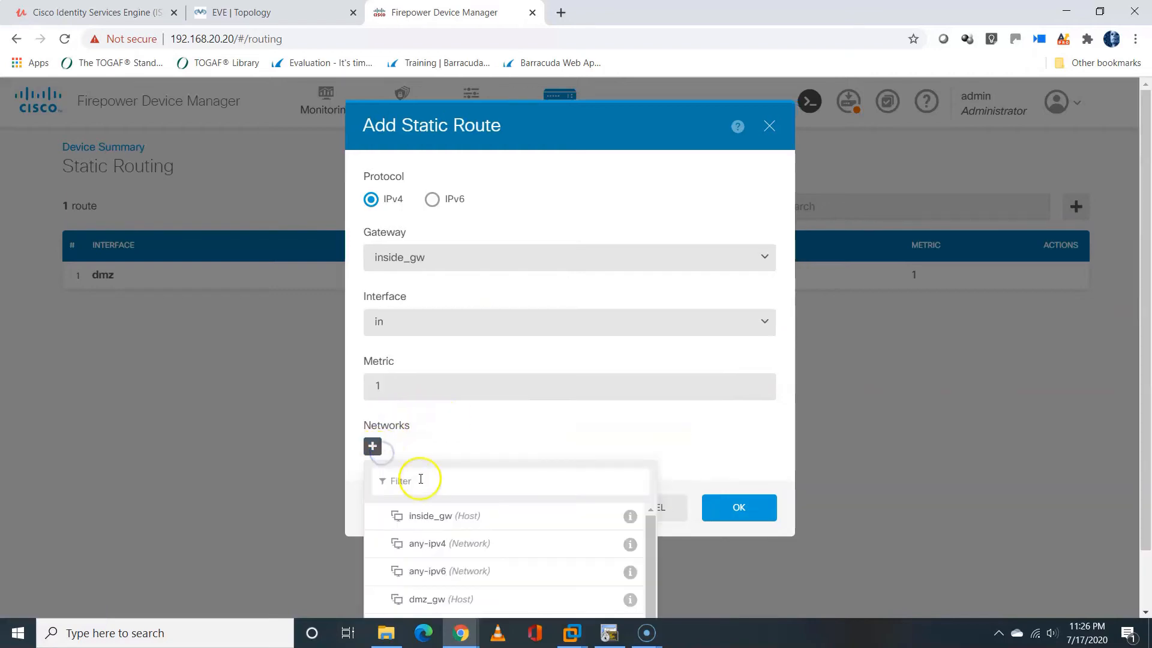
left_click_drag(1142, 461, 1143, 516)
left_click(442, 597)
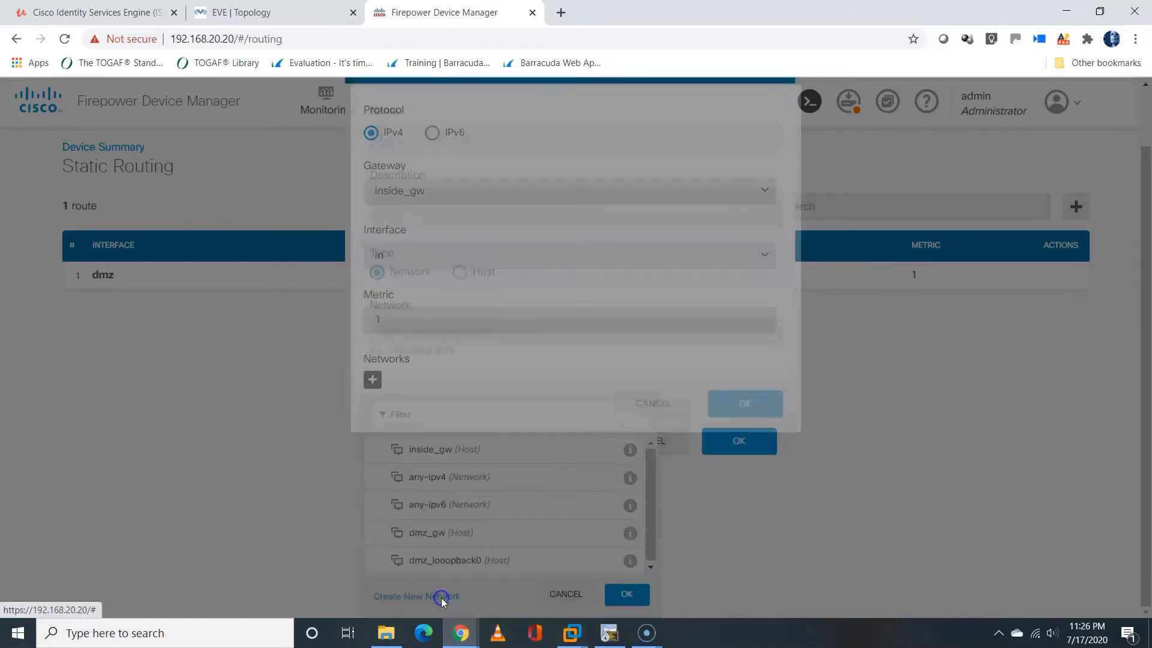
left_click(293, 18)
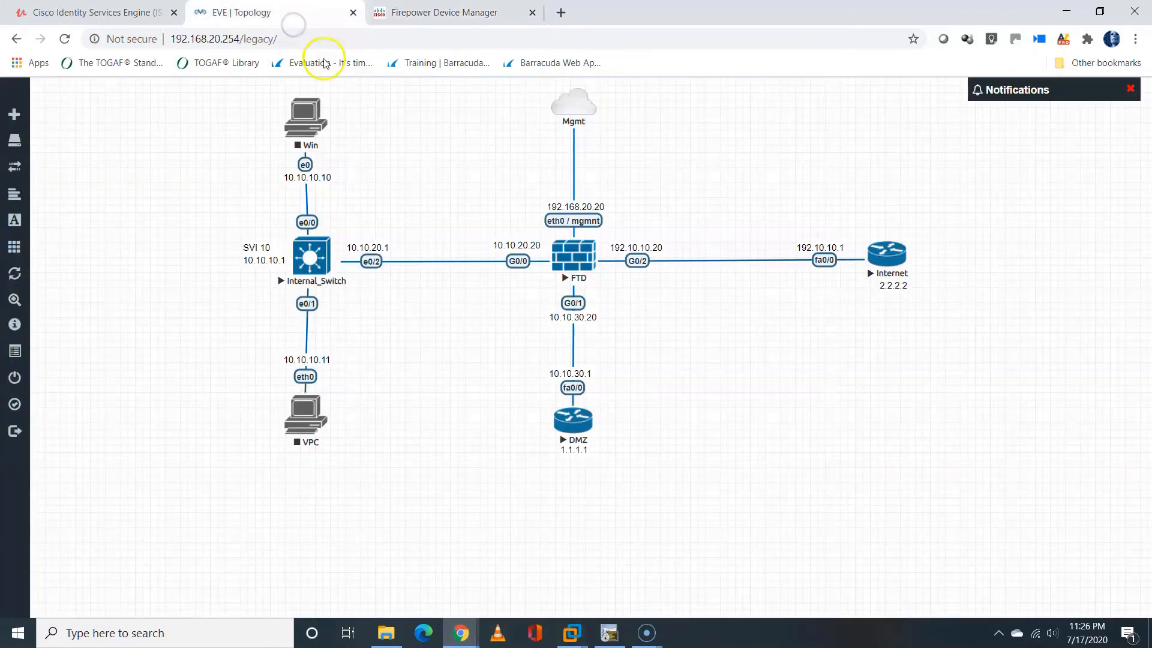
left_click(402, 17)
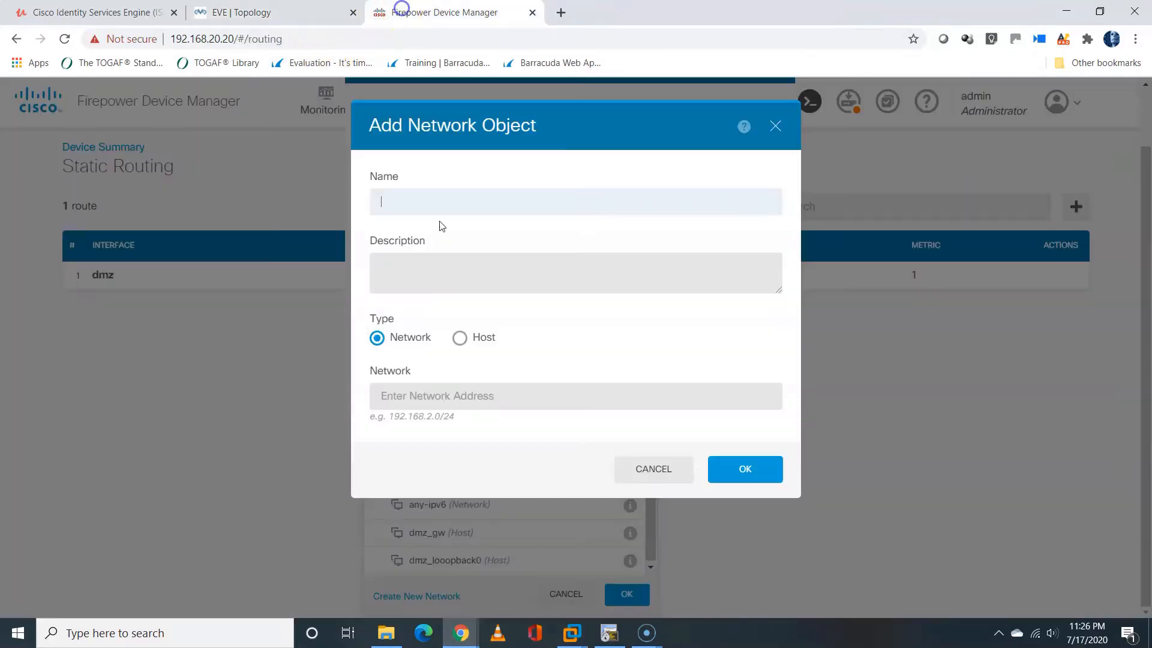
left_click(429, 396)
type("10.10.10.0/24")
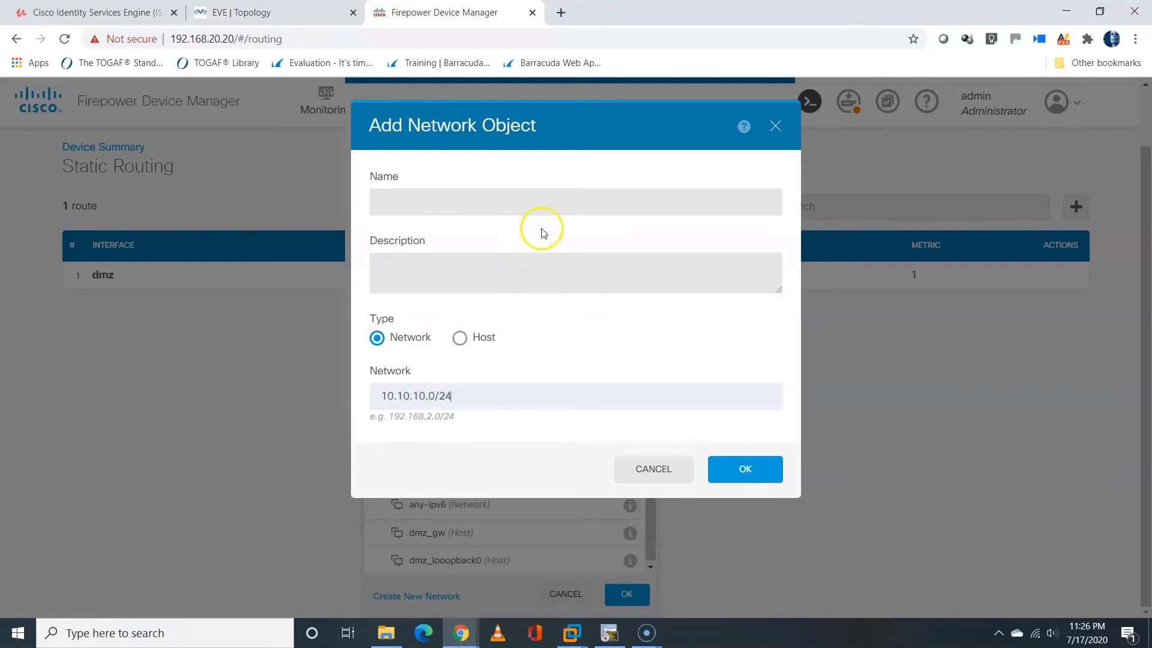
left_click(551, 202)
type("ide")
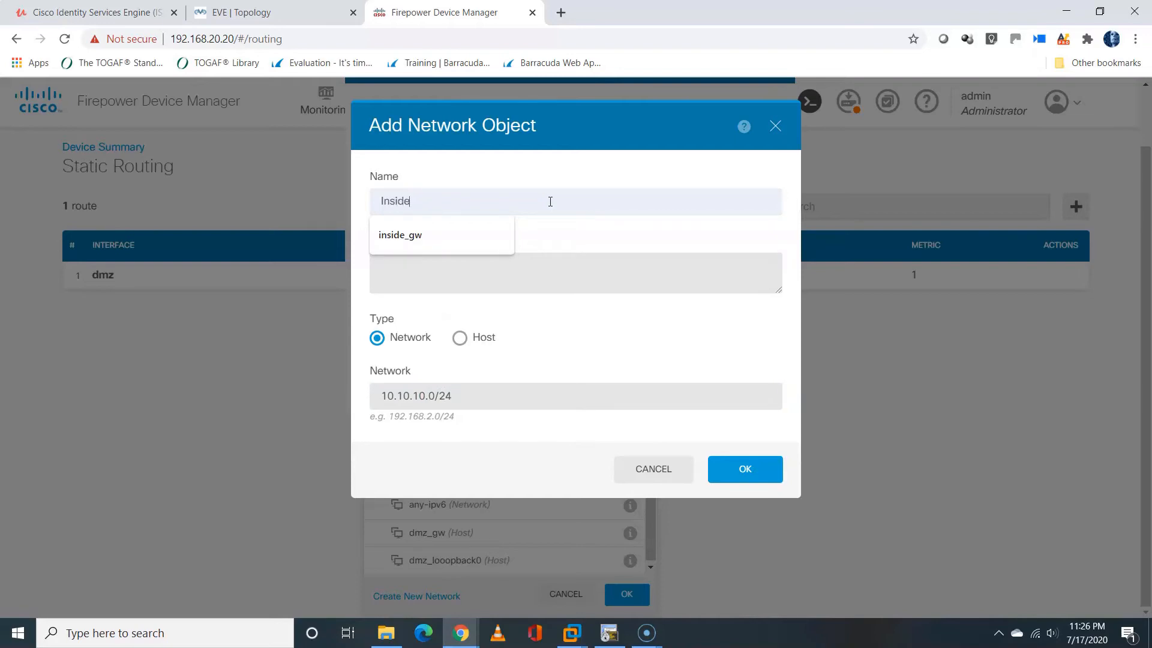
type("nside_network")
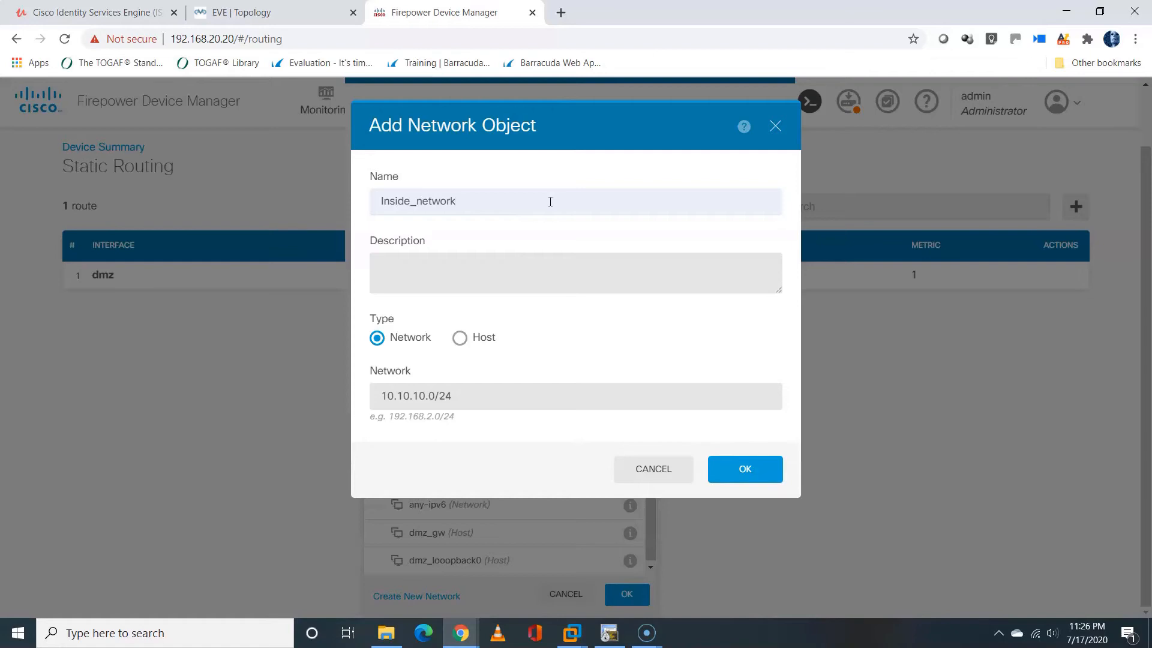
left_click(728, 470)
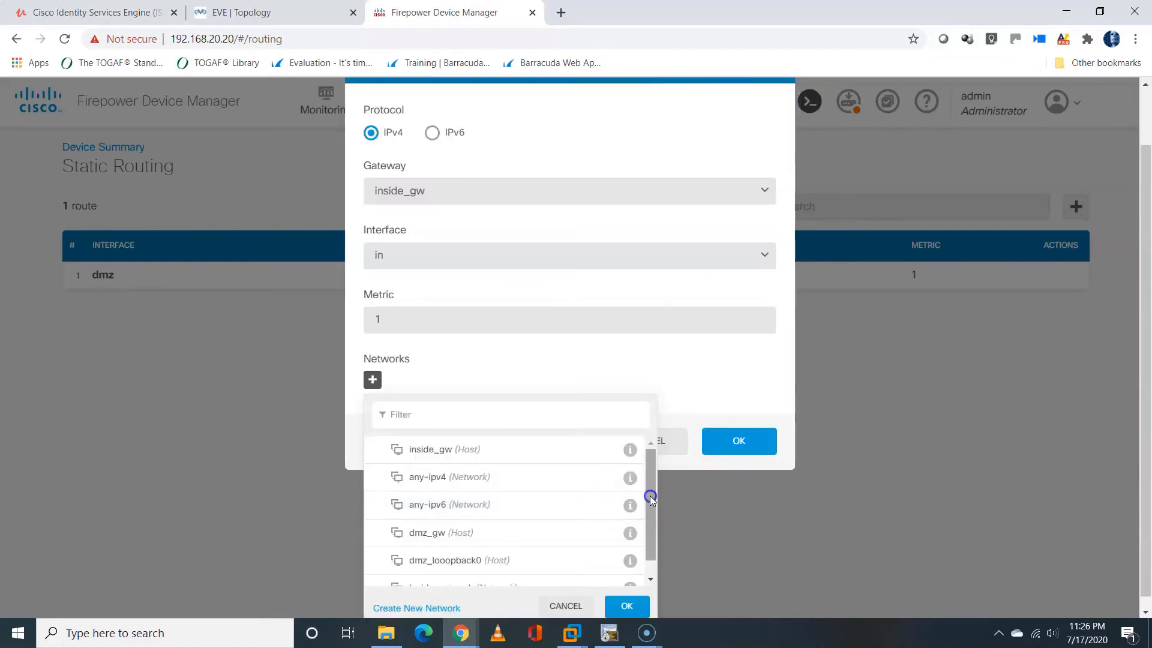
Step: Add Inside_network to the static route's networks and save the route
scroll(650, 496, "down", 1)
left_click(561, 575)
left_click(627, 607)
left_click(737, 540)
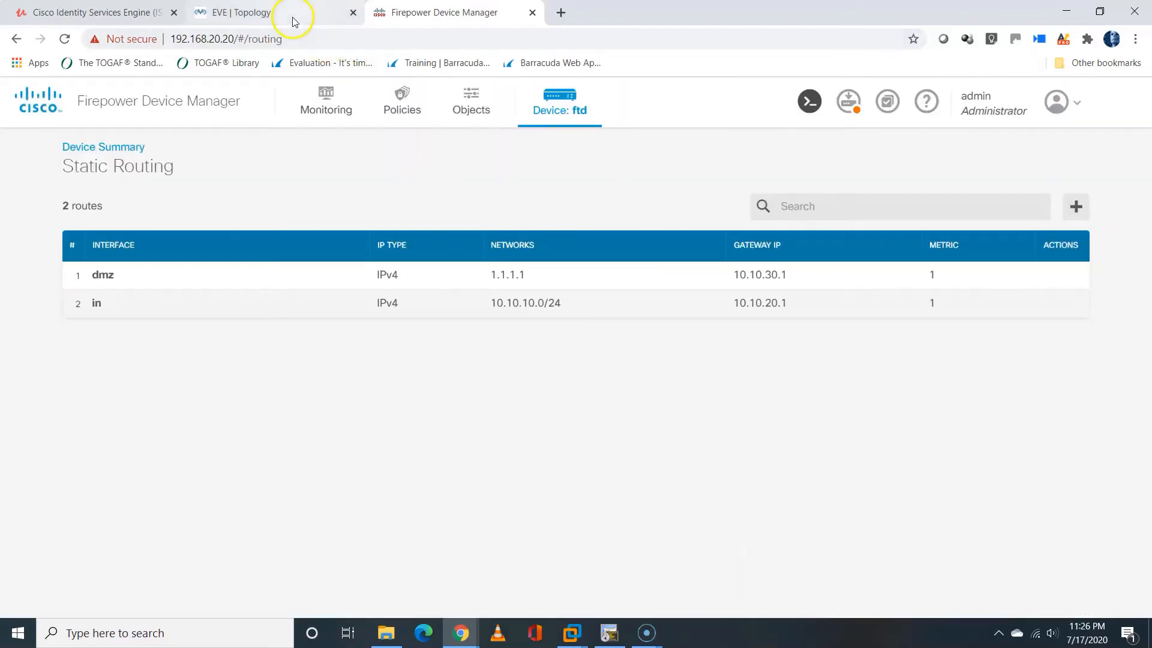
Step: Check the topology, start a third static route and create a host network object named Outside_gw with address 192.10.10.1 for its gateway
left_click(294, 21)
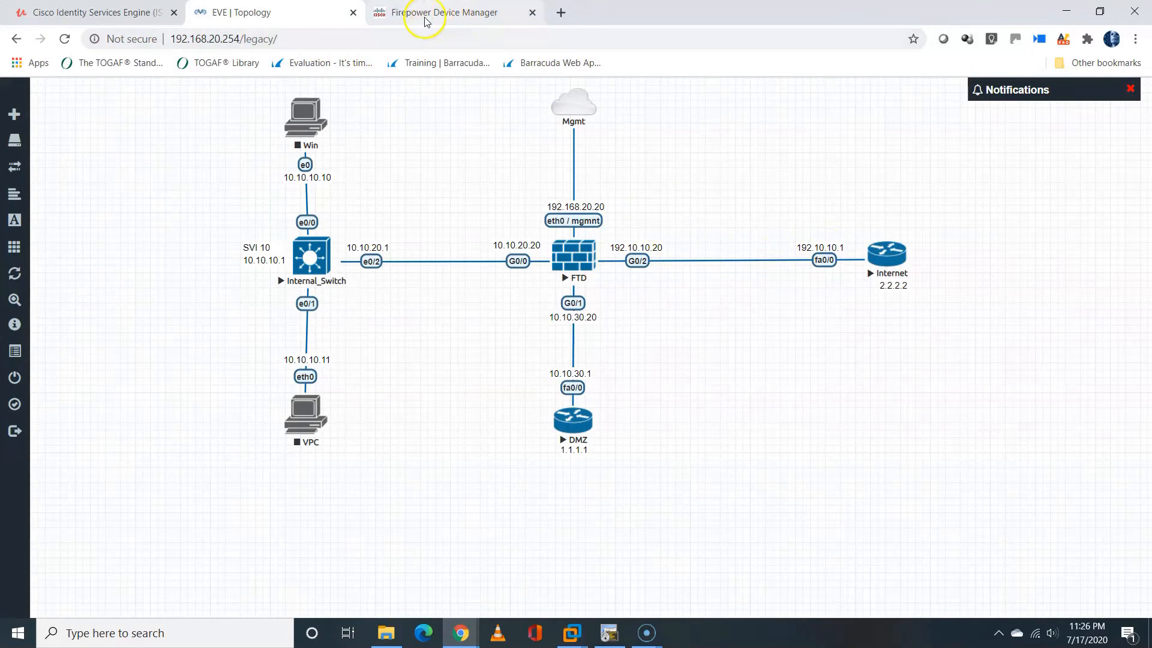
left_click(452, 18)
left_click(1075, 207)
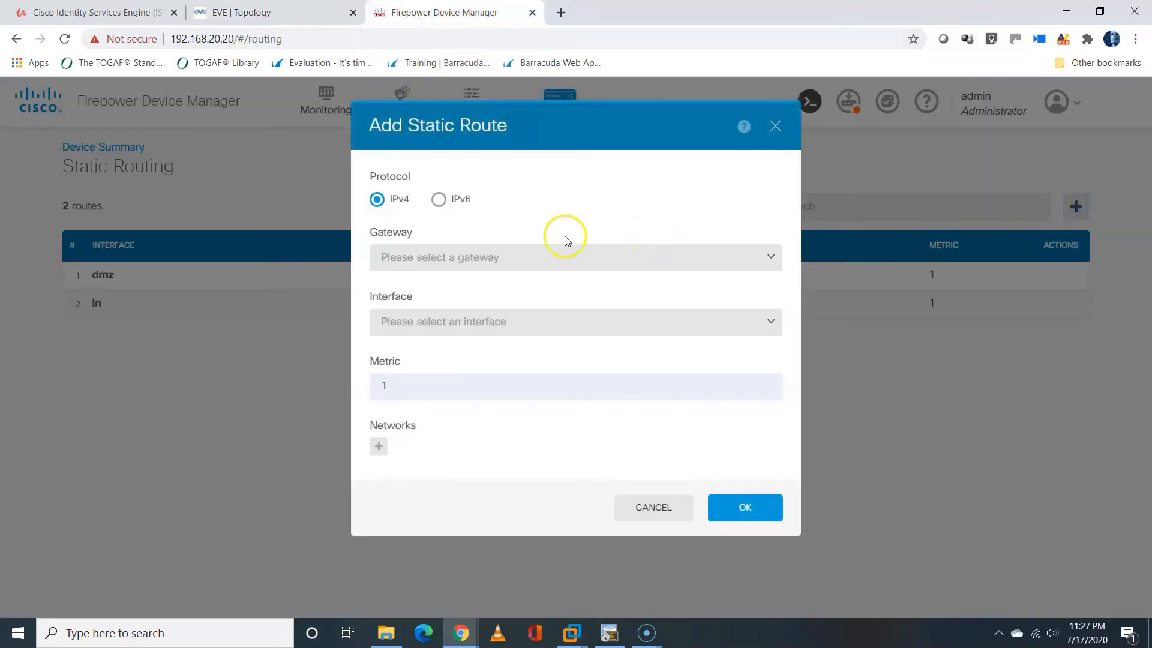
left_click(504, 259)
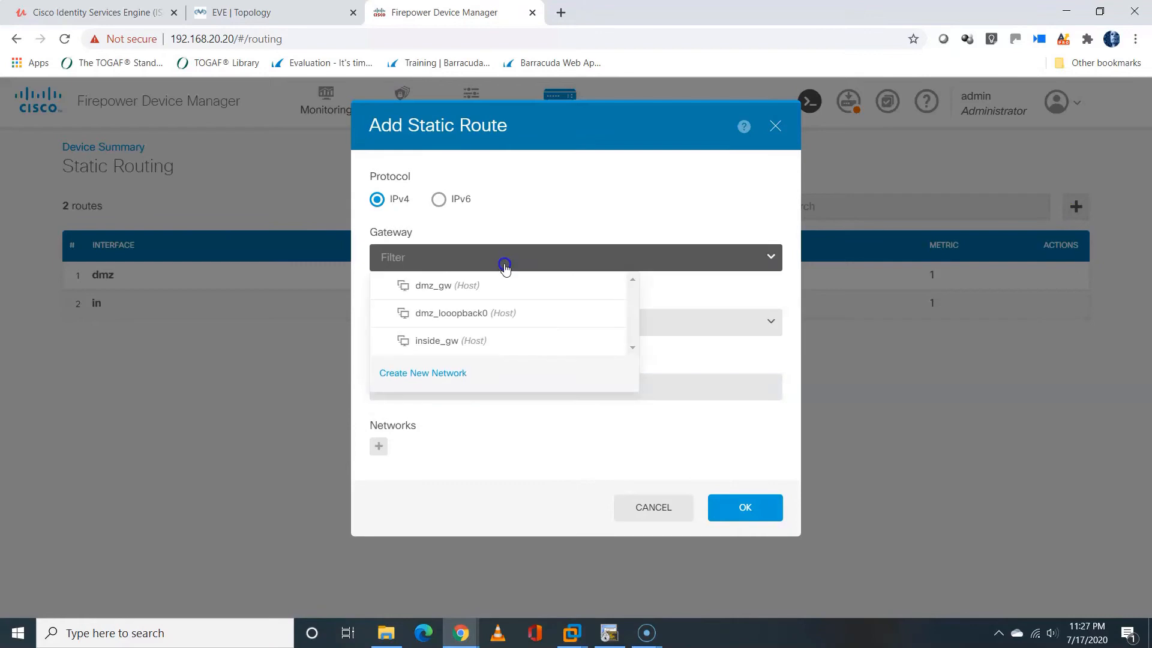
left_click(471, 373)
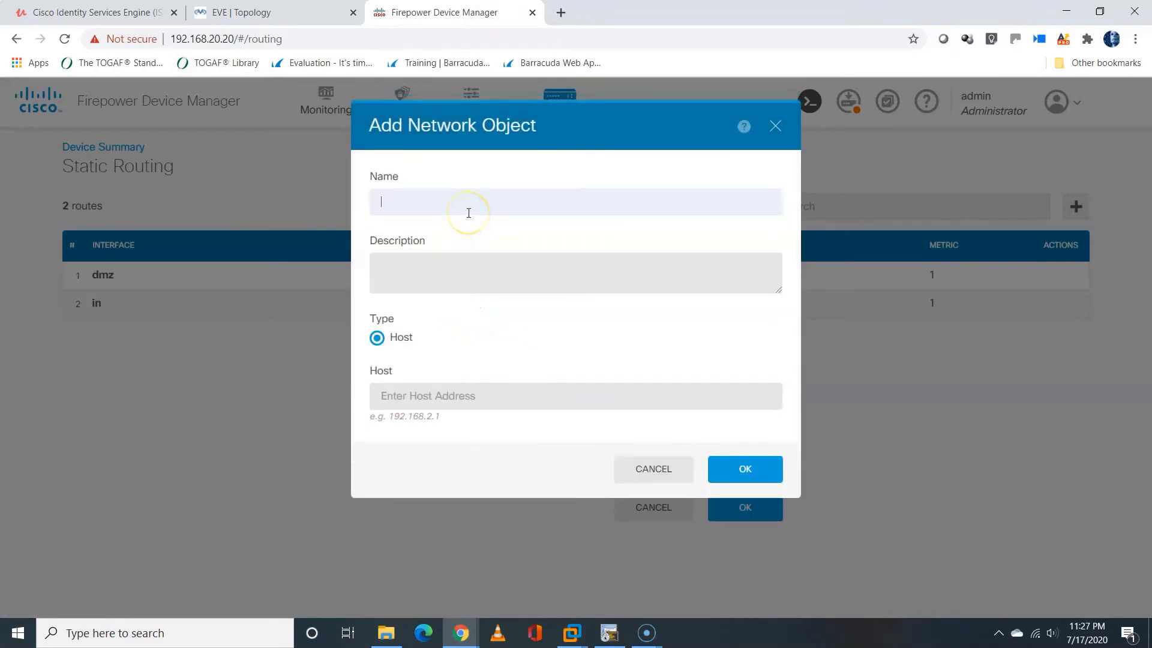
left_click(469, 213)
type("o")
key("BackSpace")
type("Outside_gw")
left_click(466, 394)
type("192.10.10.1")
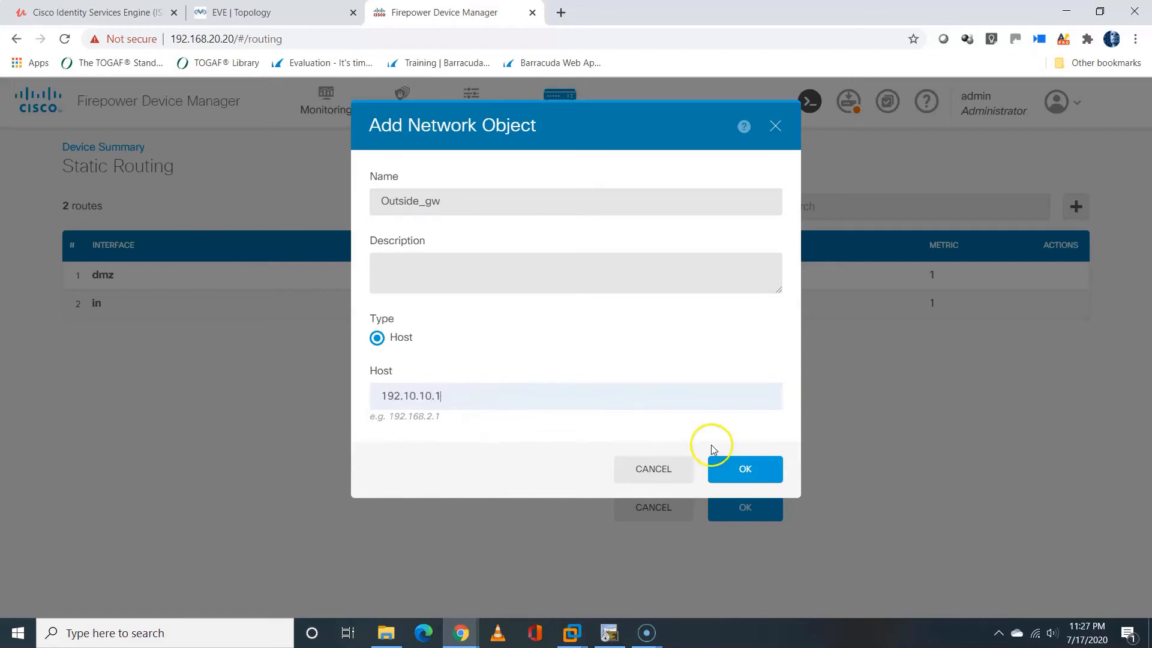
left_click(733, 469)
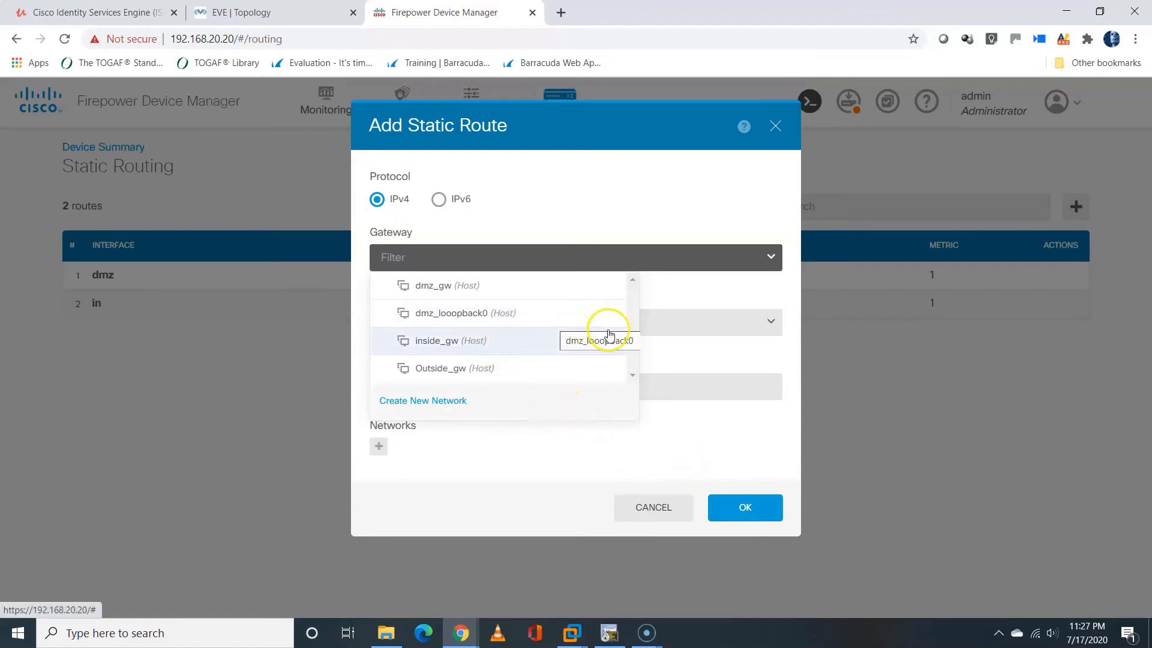
Step: Set the third static route's gateway to Outside_gw and its interface to out (GigabitEthernet0/2)
left_click(514, 367)
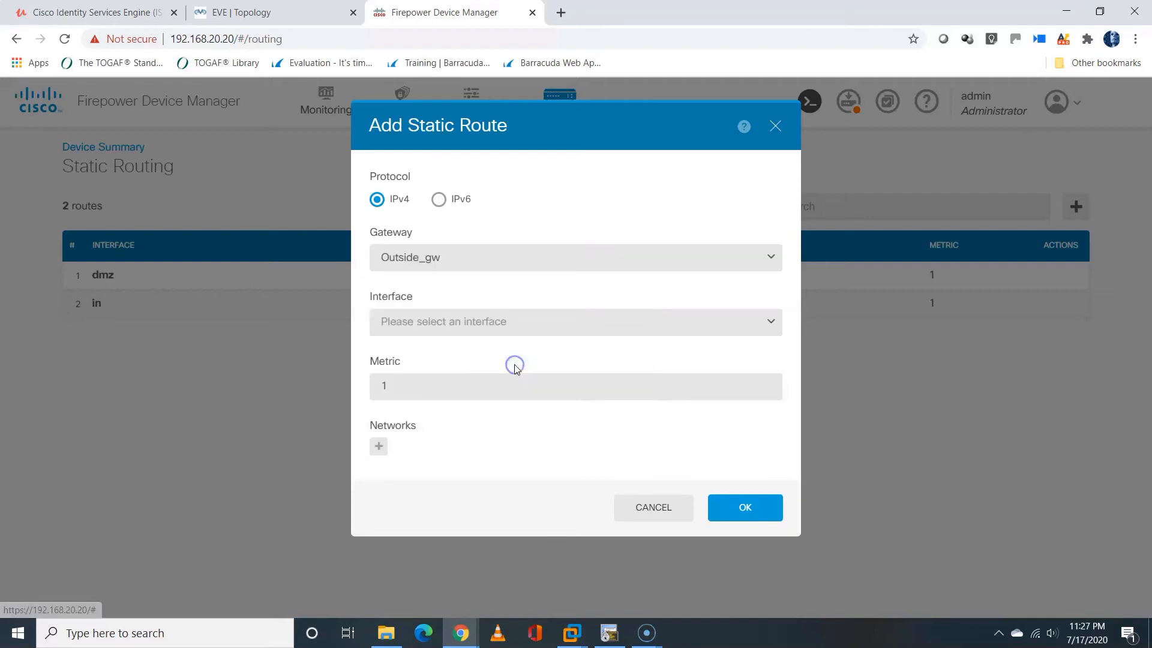
left_click(504, 331)
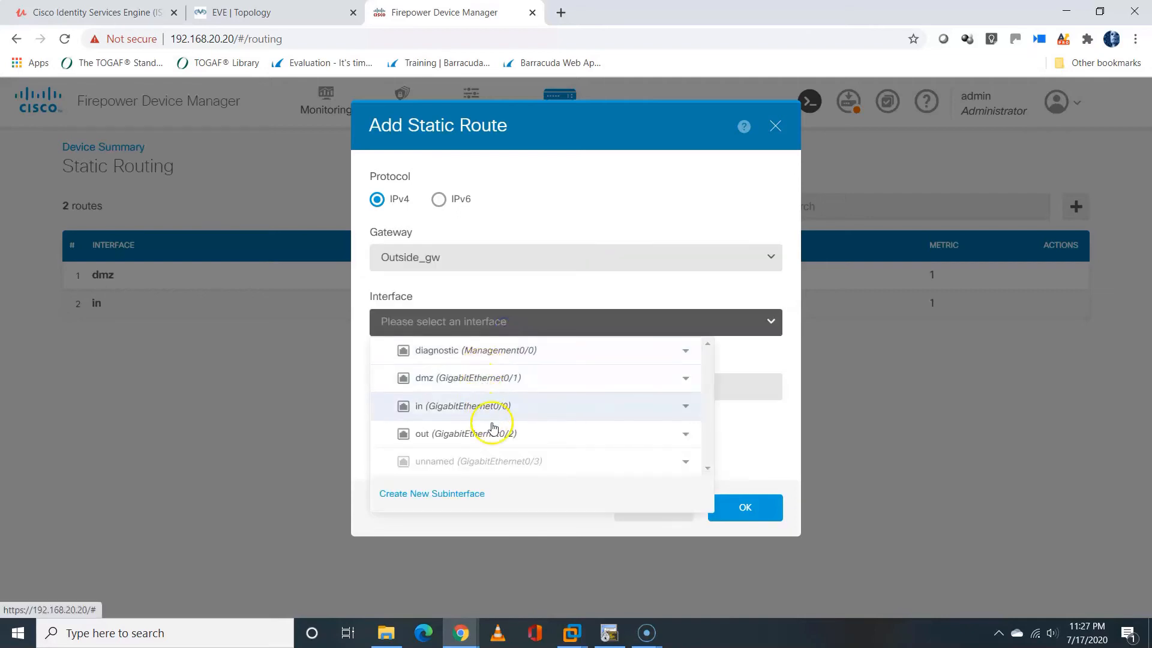
left_click(525, 434)
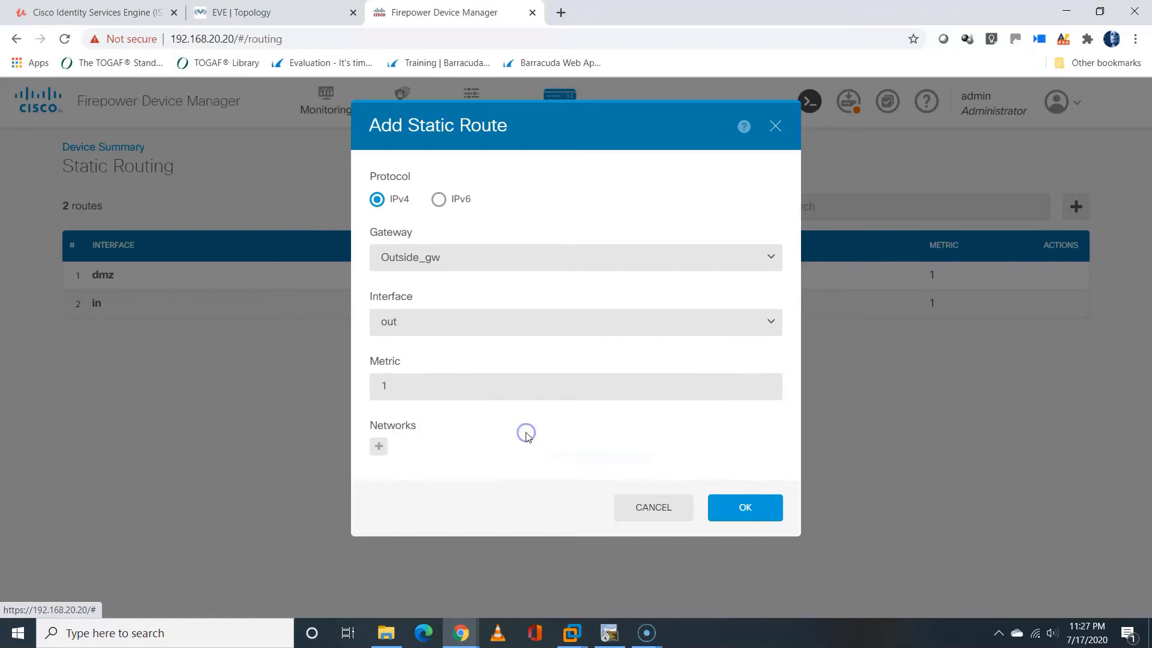
Step: Add any-ipv4 to the outside route's networks to make it the default route, and save it
left_click(378, 446)
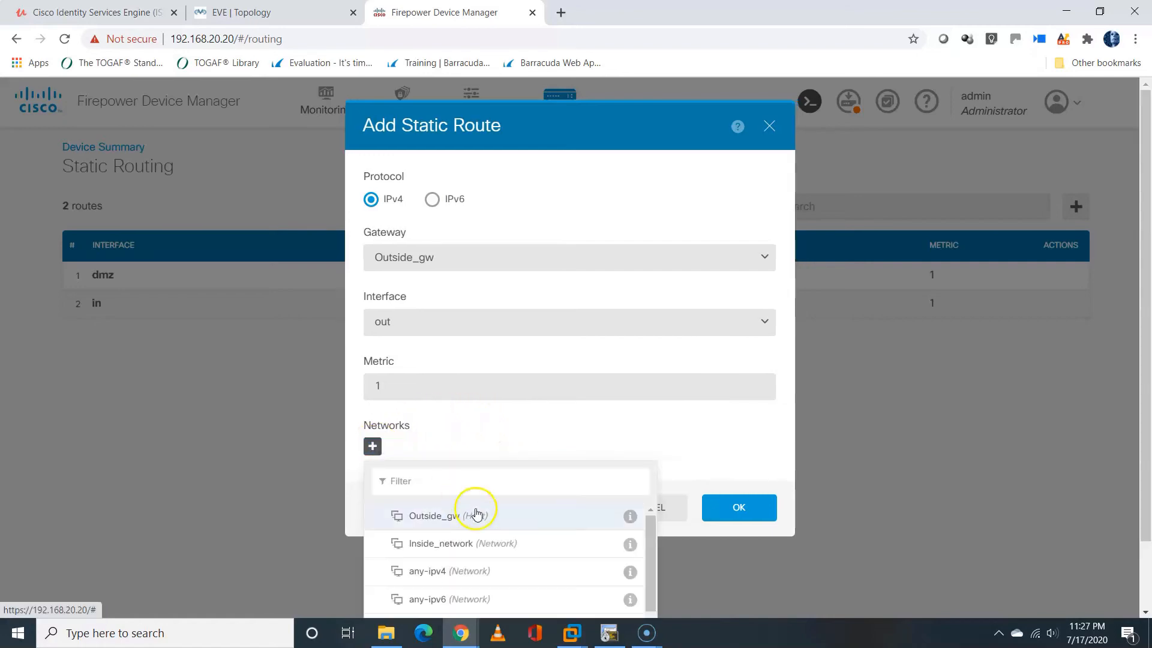
left_click(449, 577)
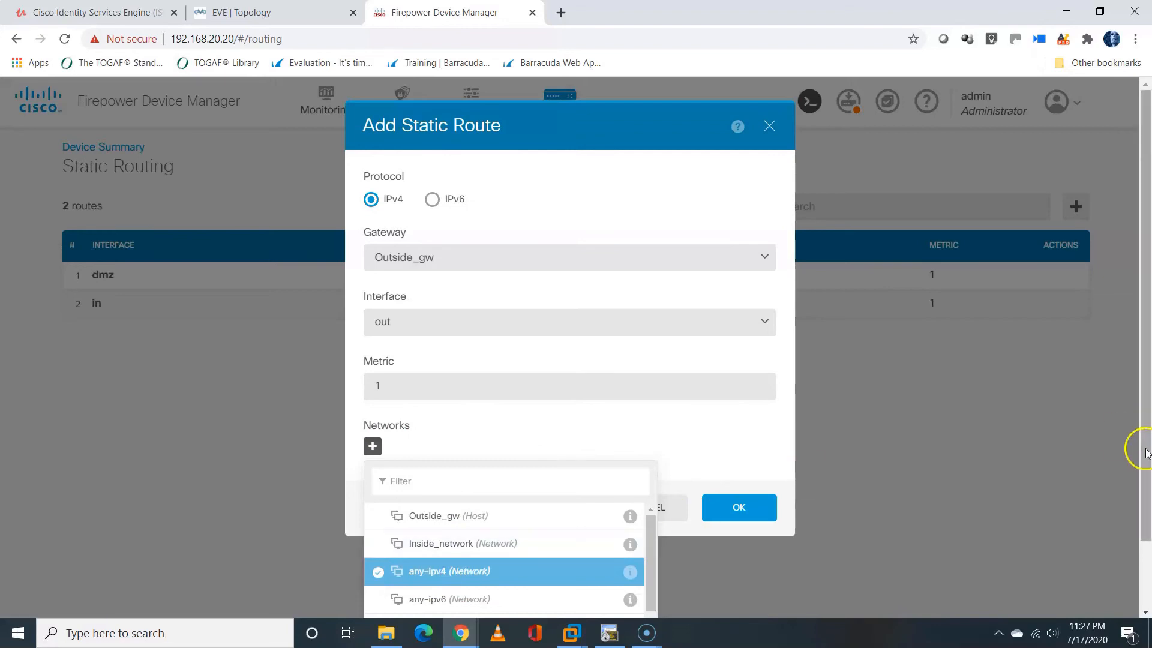
scroll(1139, 504, "down", 2)
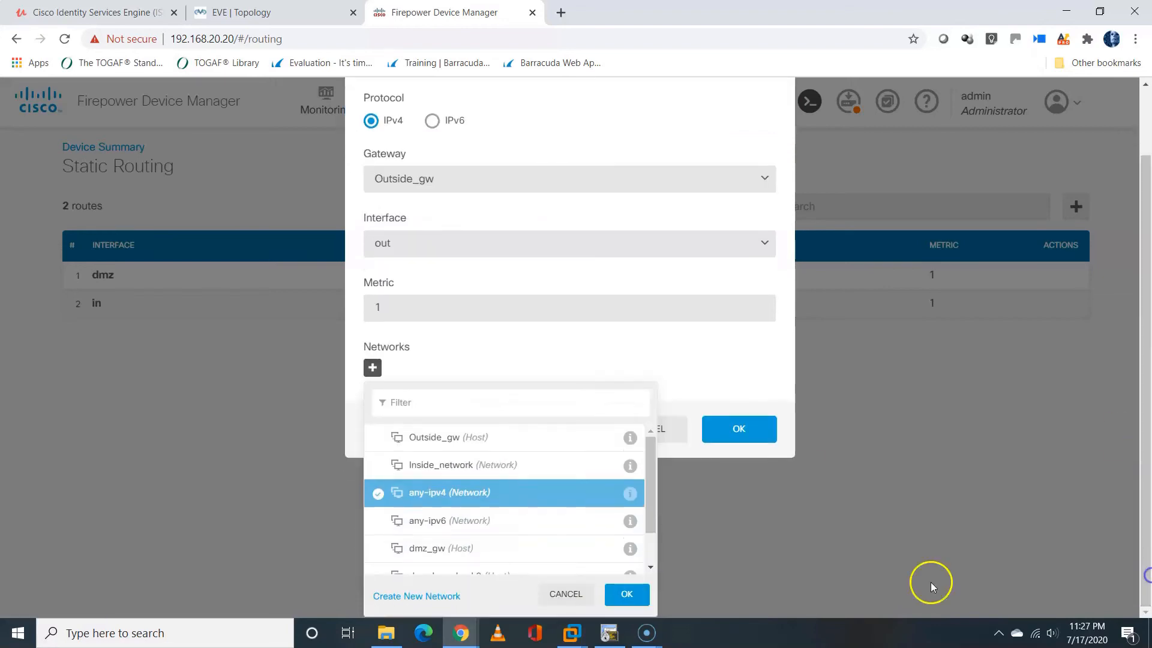
left_click(627, 594)
left_click(747, 538)
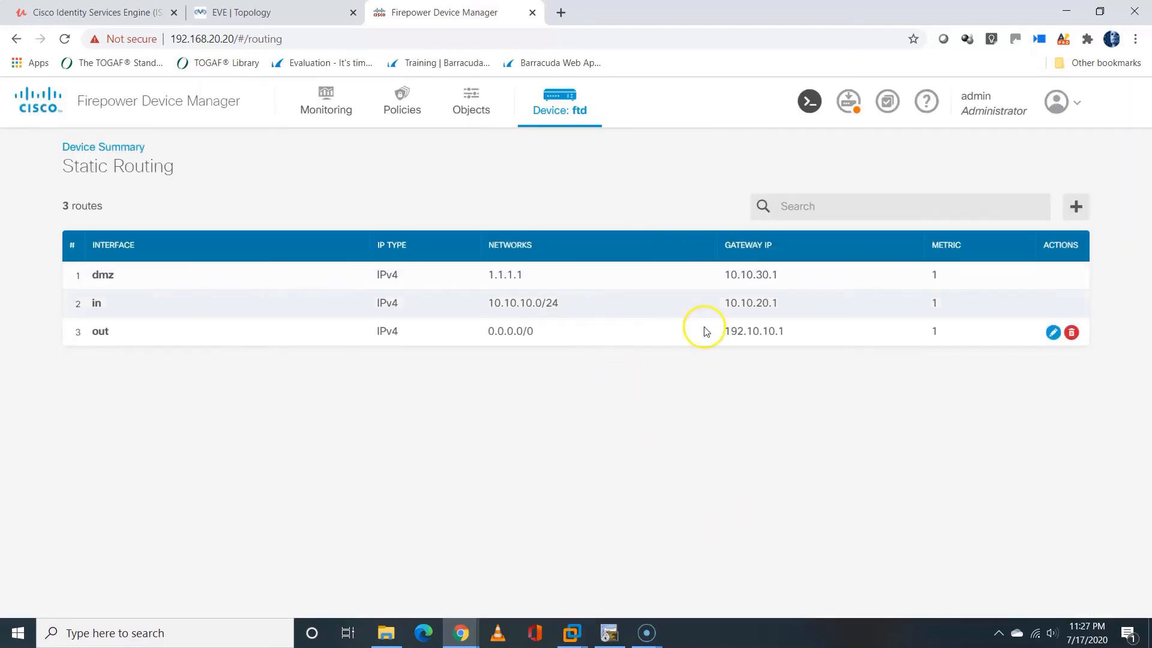
Step: Review the pending network object and static route changes through to the end of the list, deploy them and dismiss the deployment notice
left_click(846, 107)
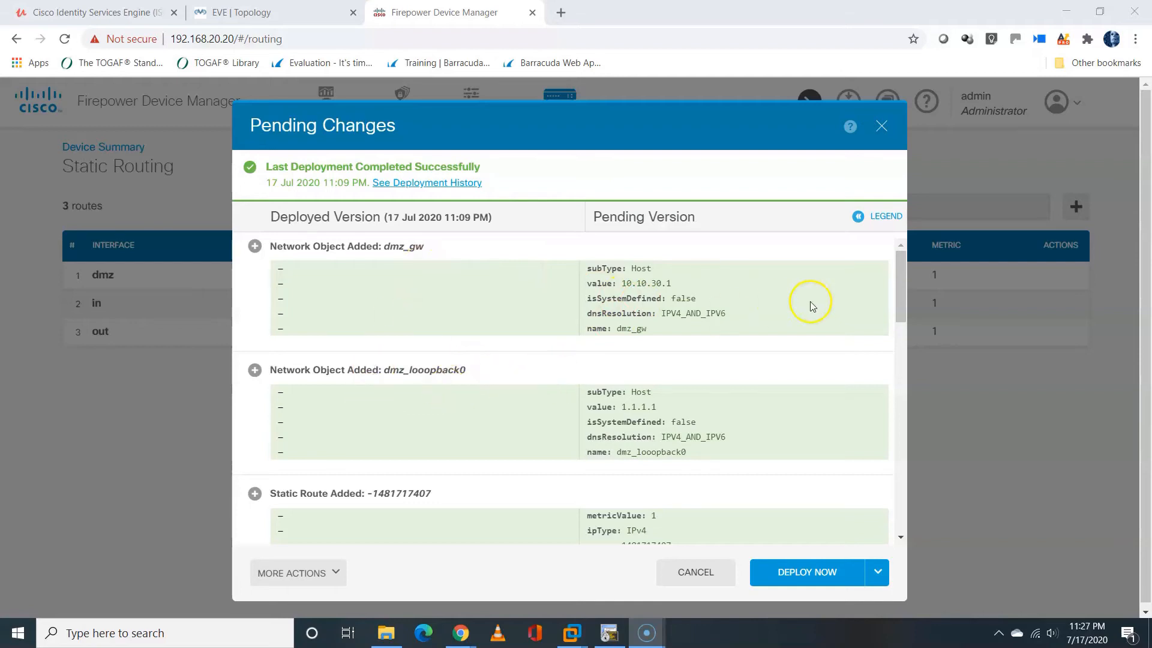
left_click_drag(897, 288, 896, 330)
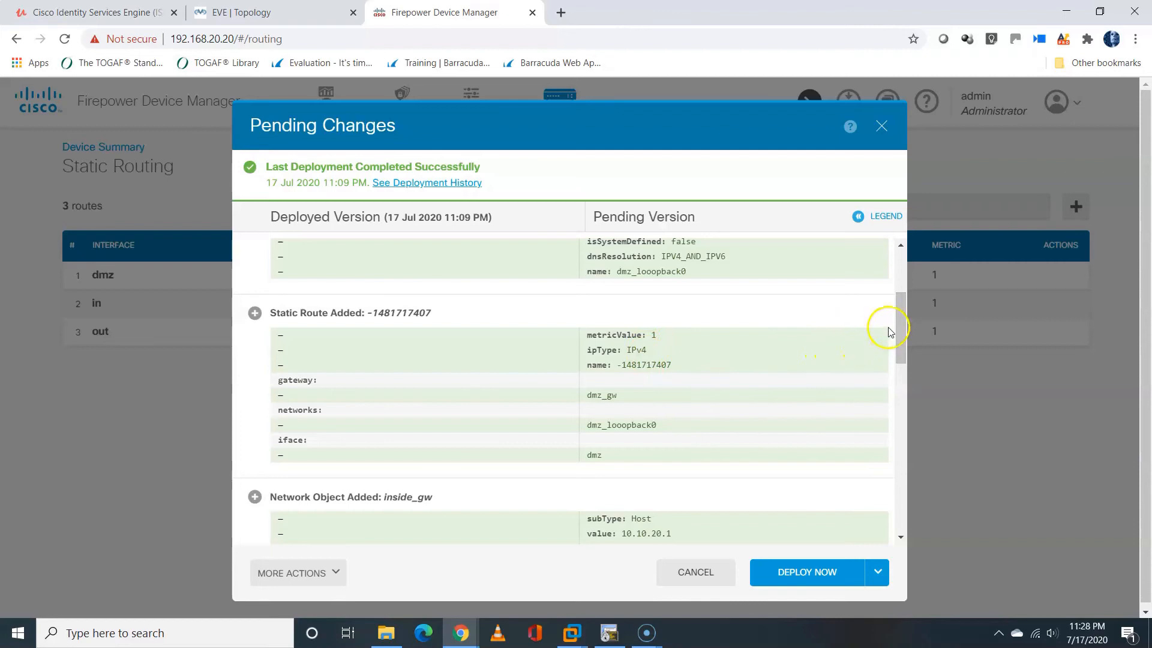
left_click_drag(903, 327, 897, 399)
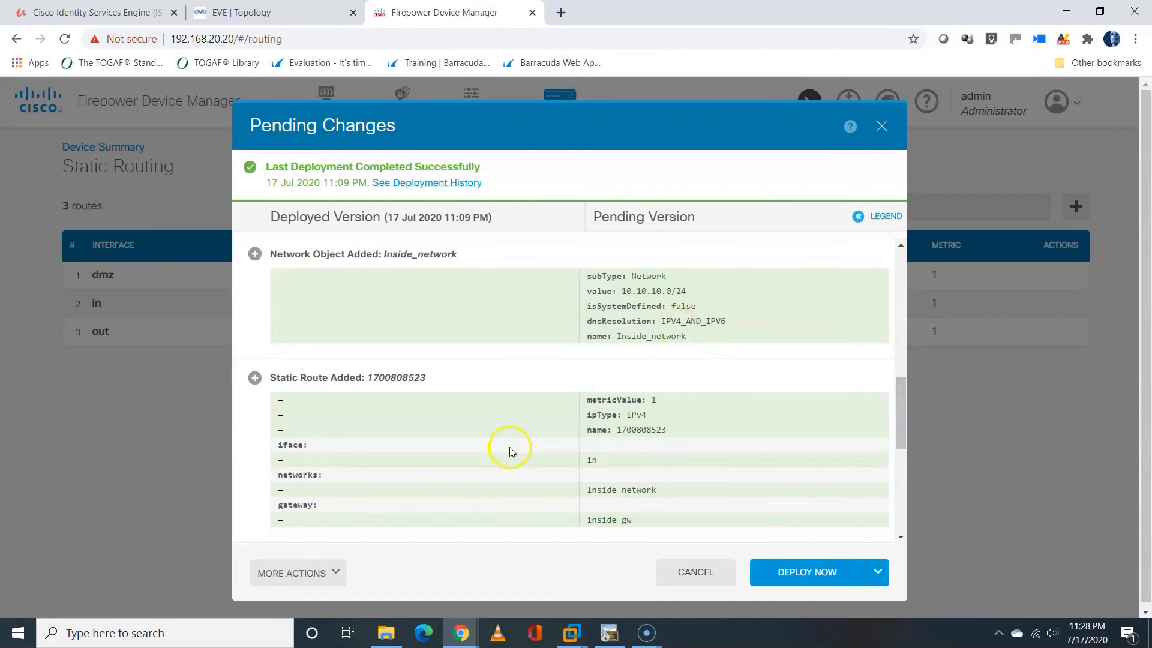
left_click_drag(892, 404, 895, 470)
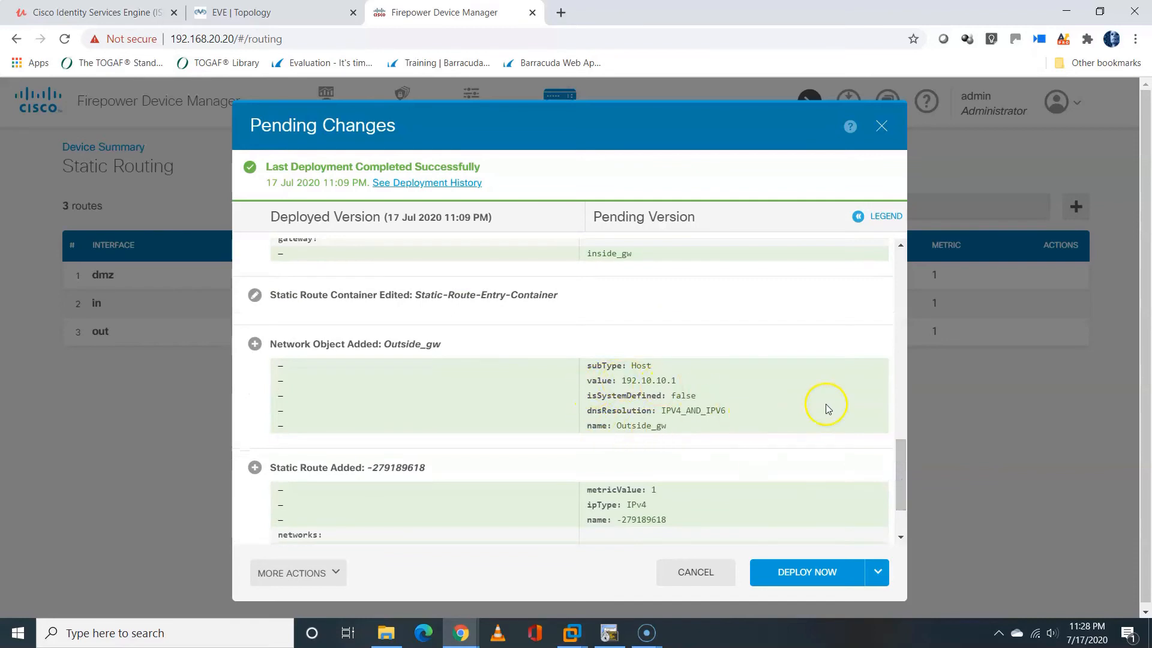
left_click_drag(900, 453, 904, 506)
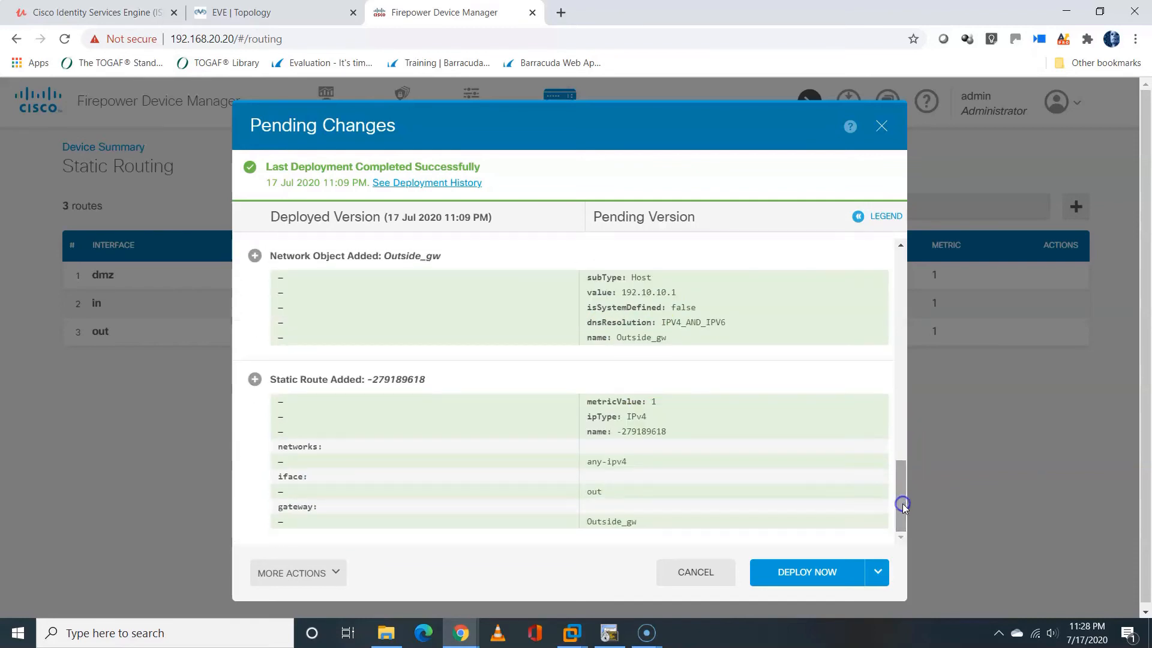
left_click(805, 571)
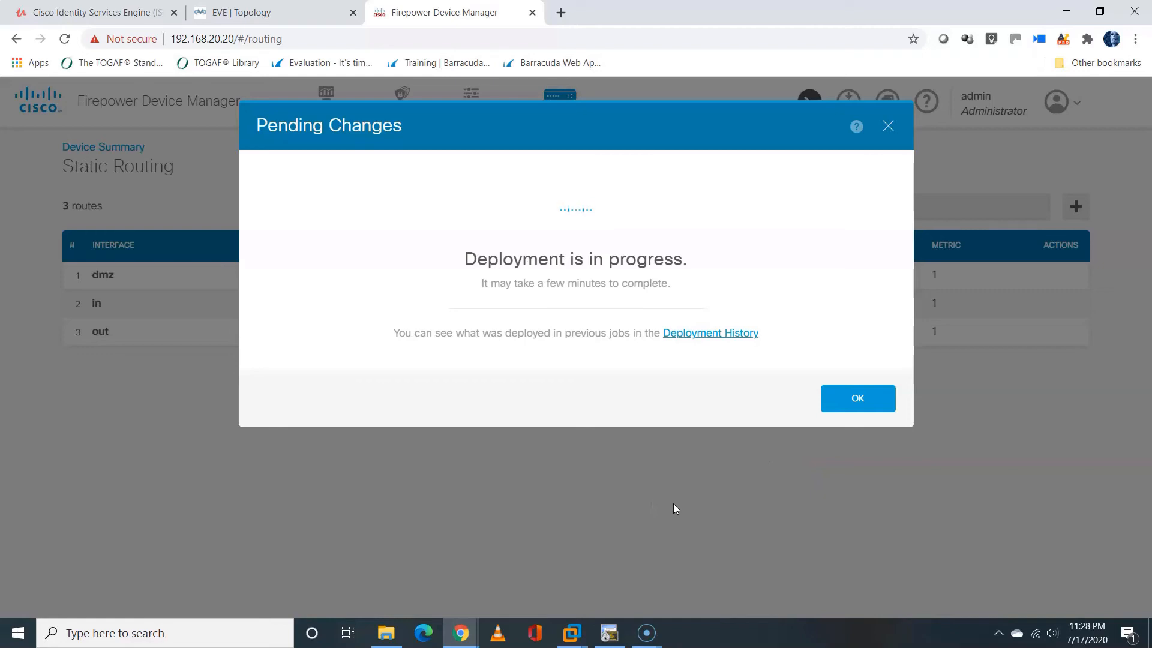
left_click(843, 410)
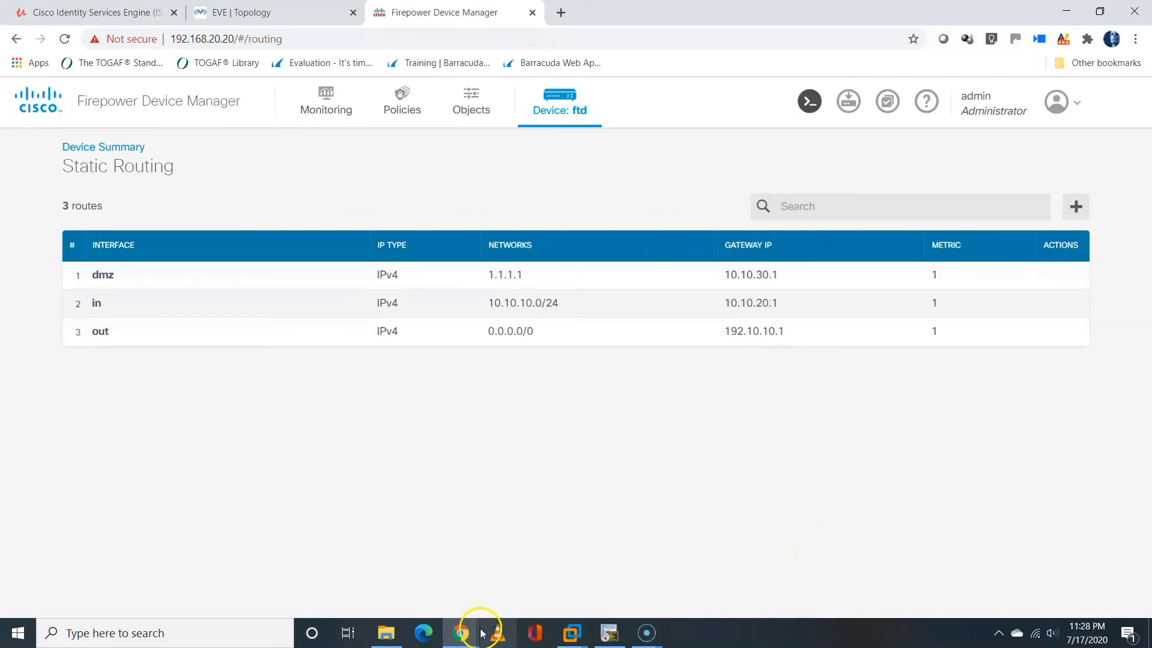
Step: Check the topology in EVE, bring up the FTD's CLI Console and run show route
left_click(298, 9)
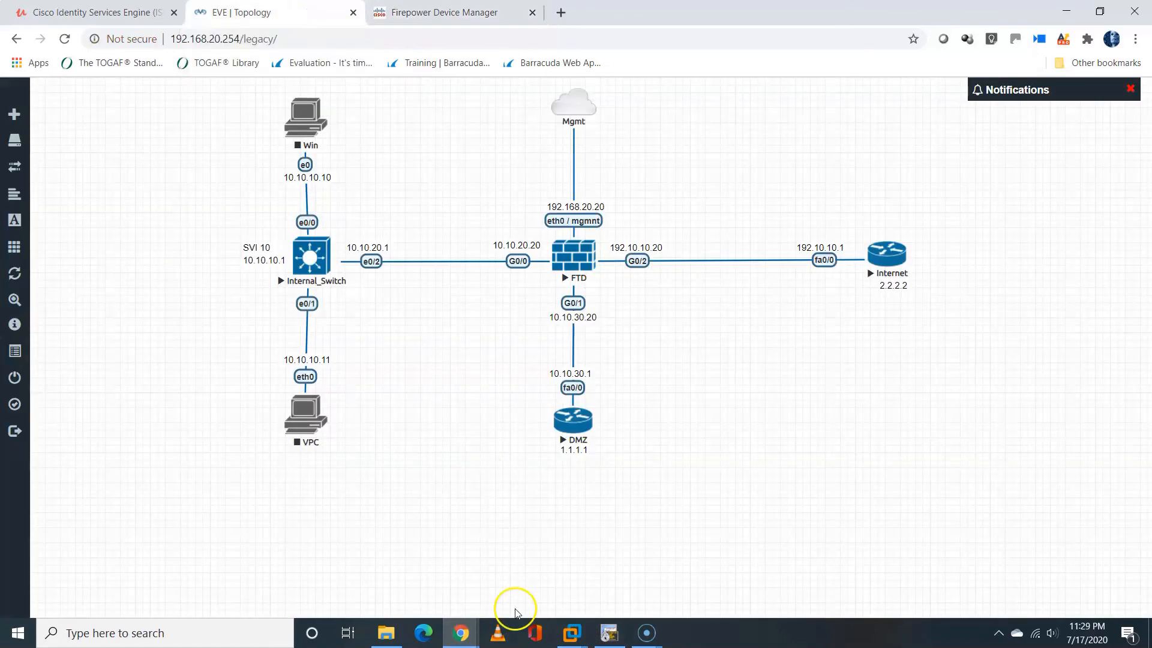
mouse_move(460, 631)
left_click(534, 579)
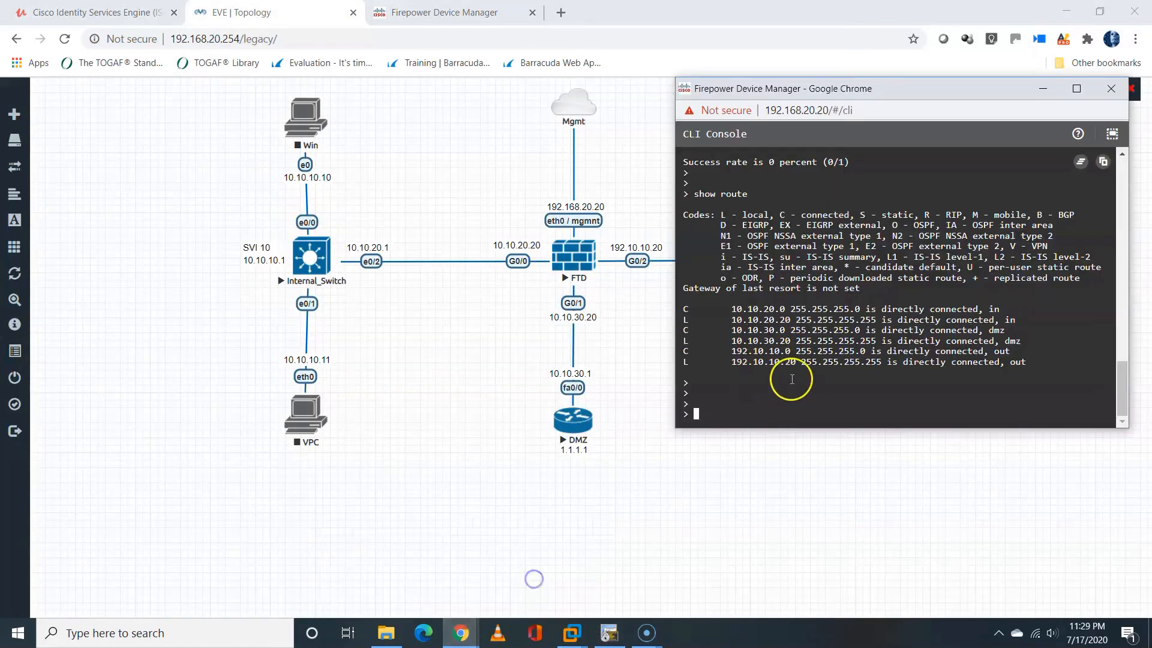
key("Return")
key("Return")
key("Return")
type("show route")
key("Return")
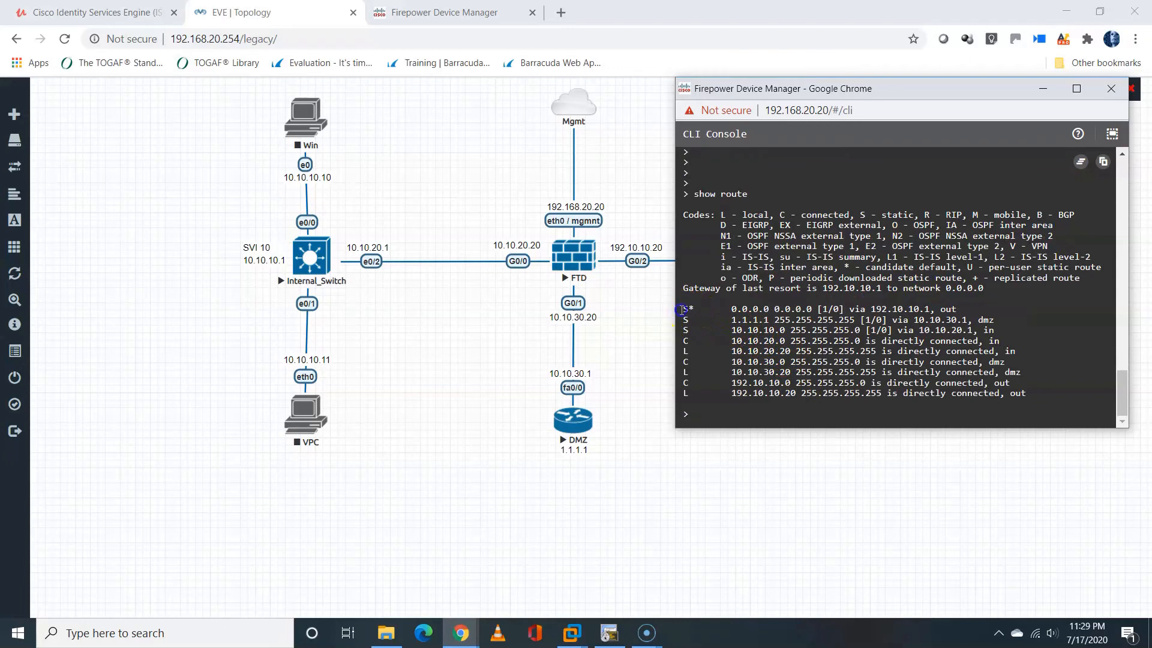
Step: Highlight the three static routes in the routing table and compare them with the earlier show route output
left_click_drag(684, 307, 997, 331)
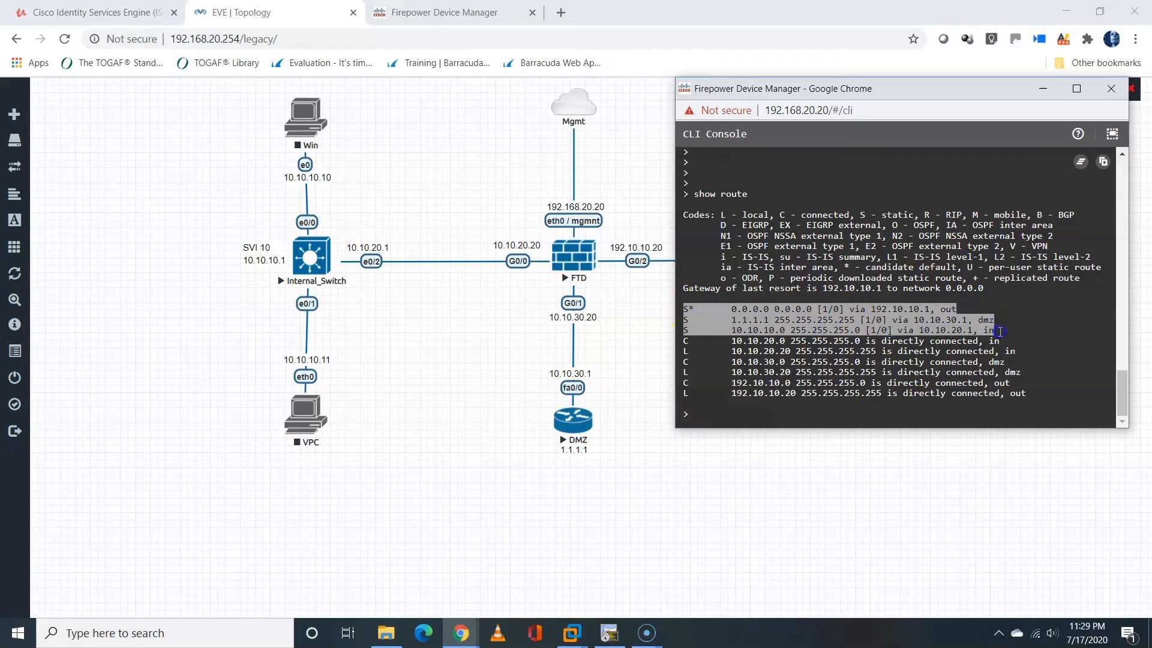
left_click_drag(1120, 393, 1120, 363)
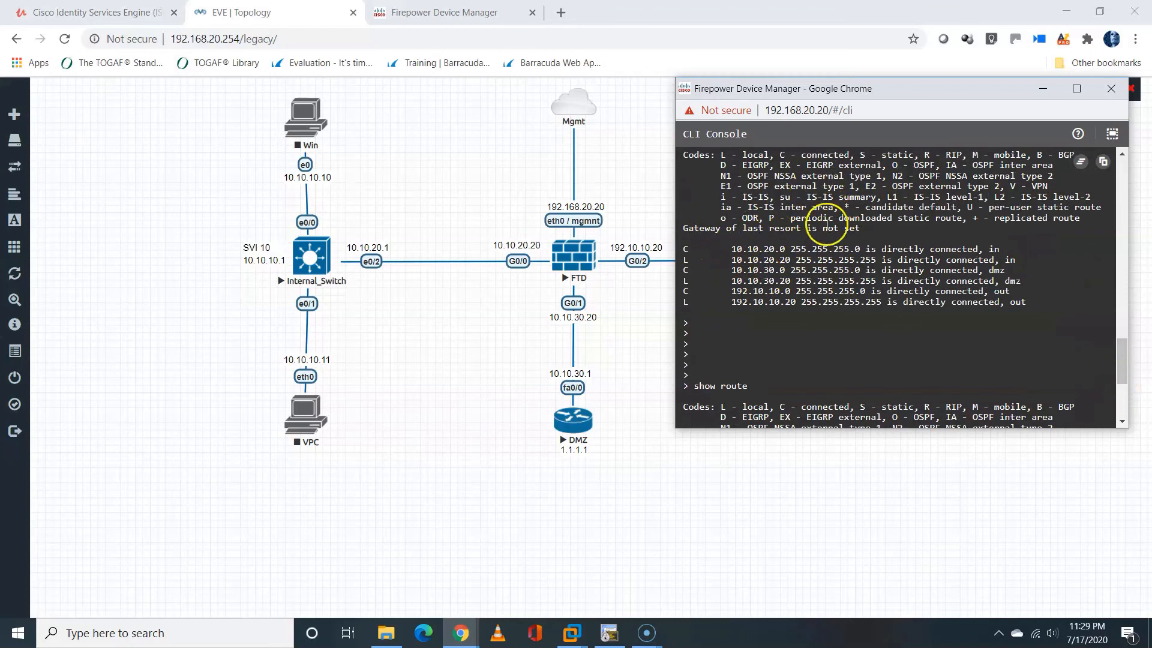
left_click_drag(1119, 347, 1124, 408)
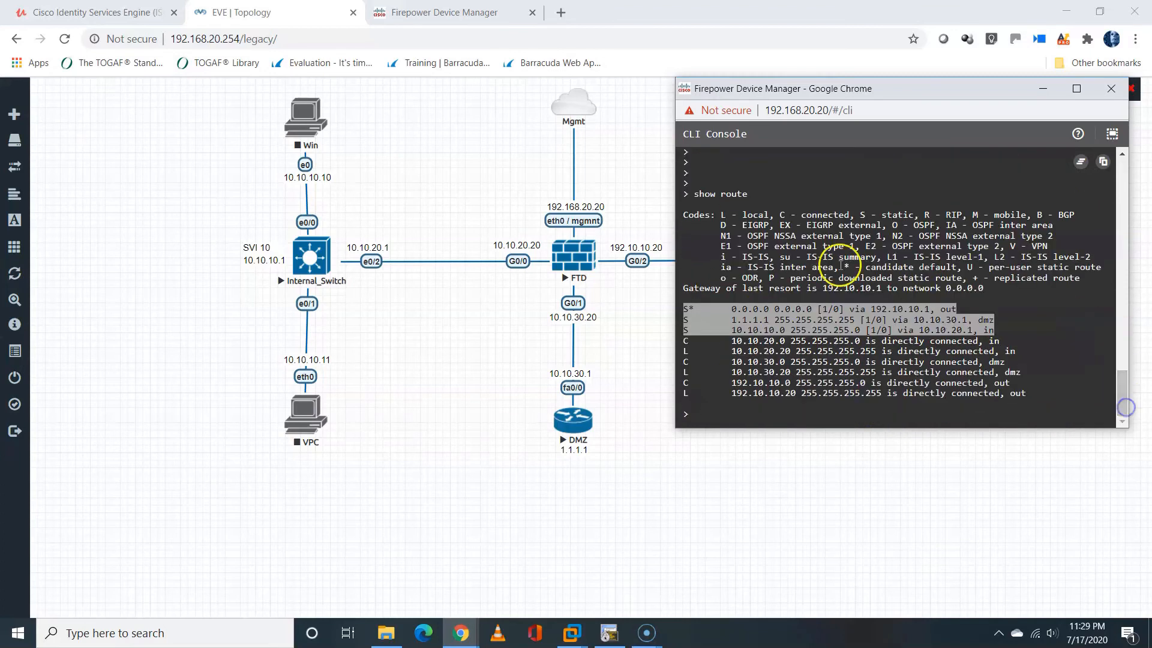
Step: Ping the DMZ router's loopback 1.1.1.1 from the FTD
key("Return")
key("Return")
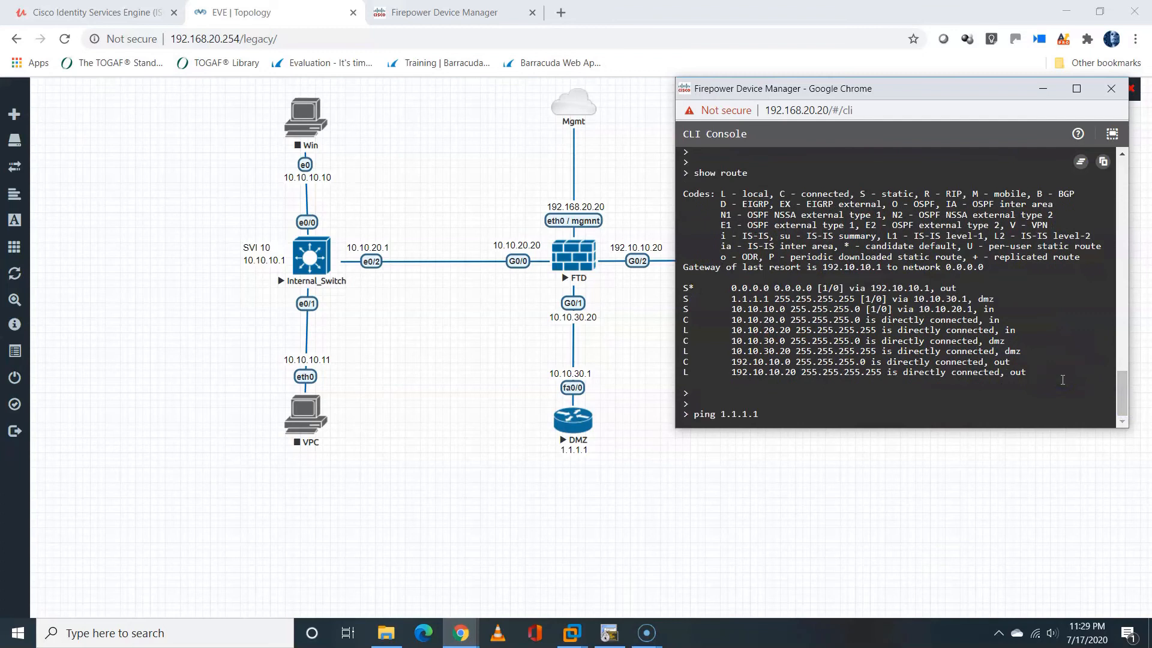
type("ping 1.1.1.1")
key("Return")
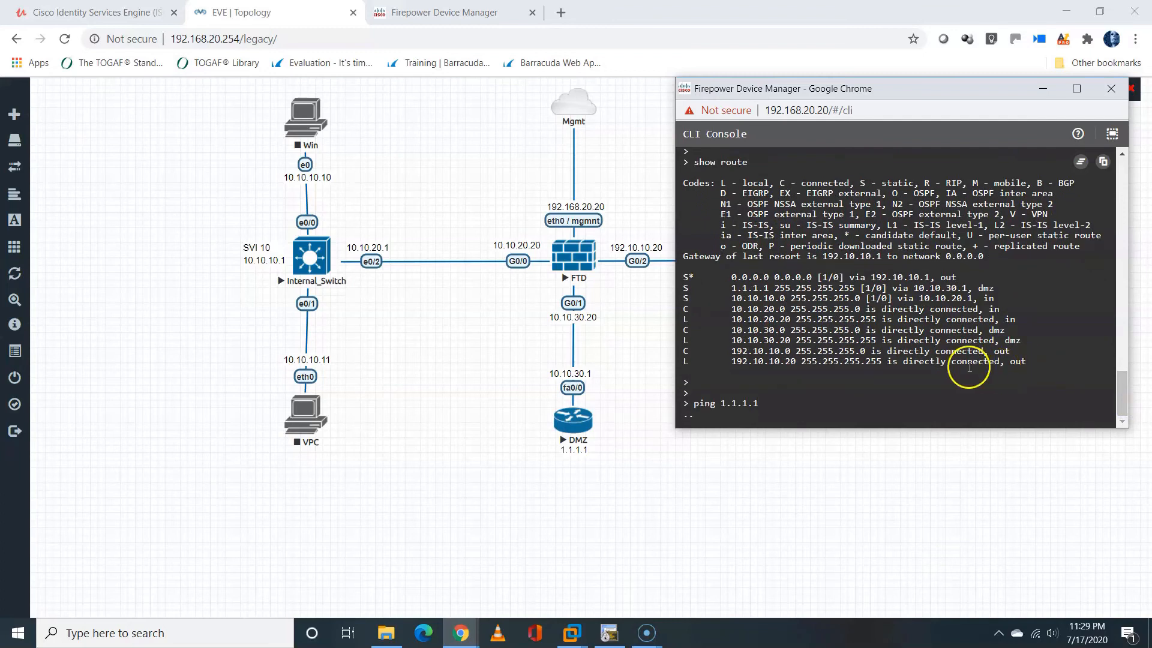
Step: Ping the internal switch's SVI address 10.10.10.1 from the FTD
key("Return")
key("Return")
type("ping 10.10.10.1")
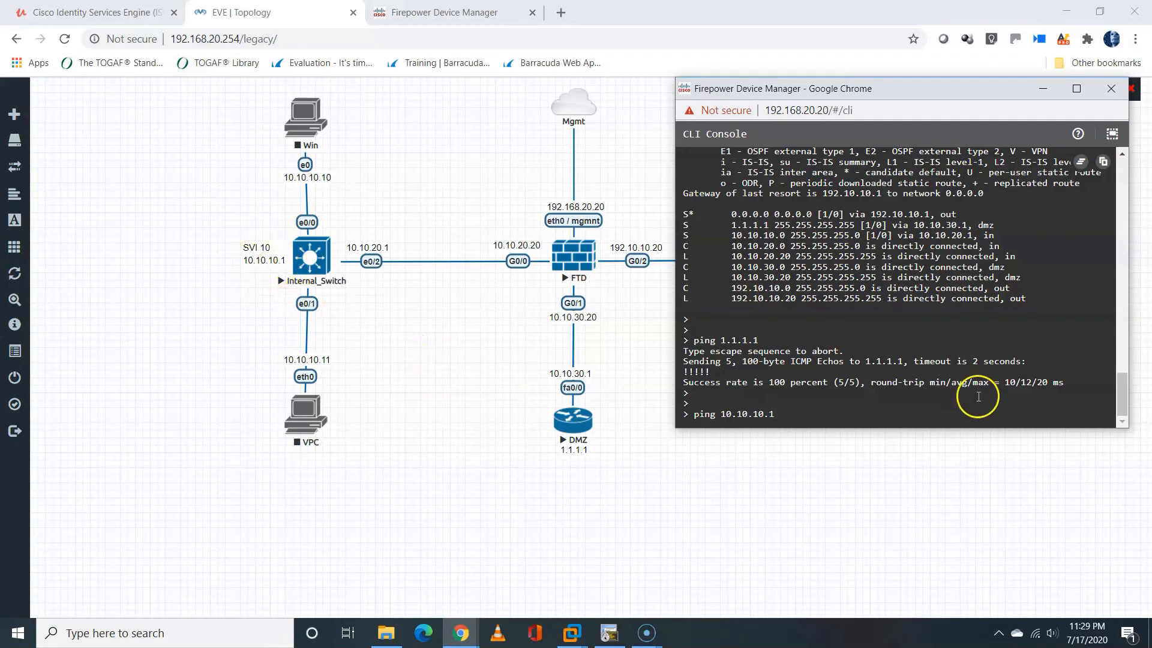
key("Return")
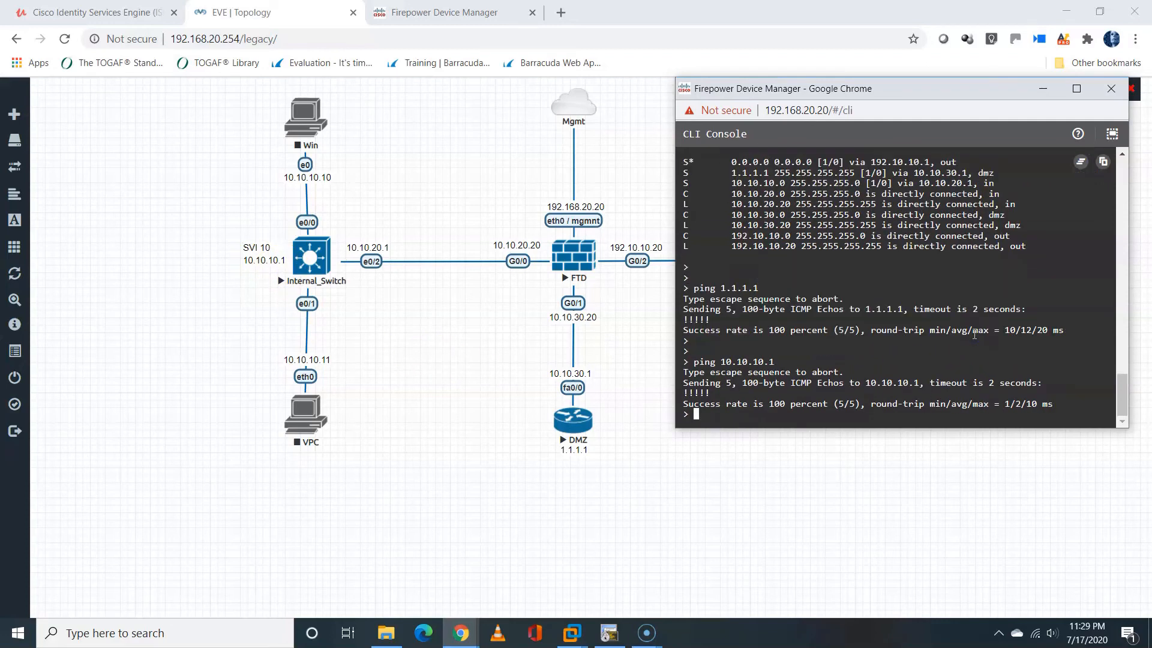
Step: Move the CLI Console away from the Internet router and ping its address 2.2.2.2
left_click_drag(977, 95, 420, 124)
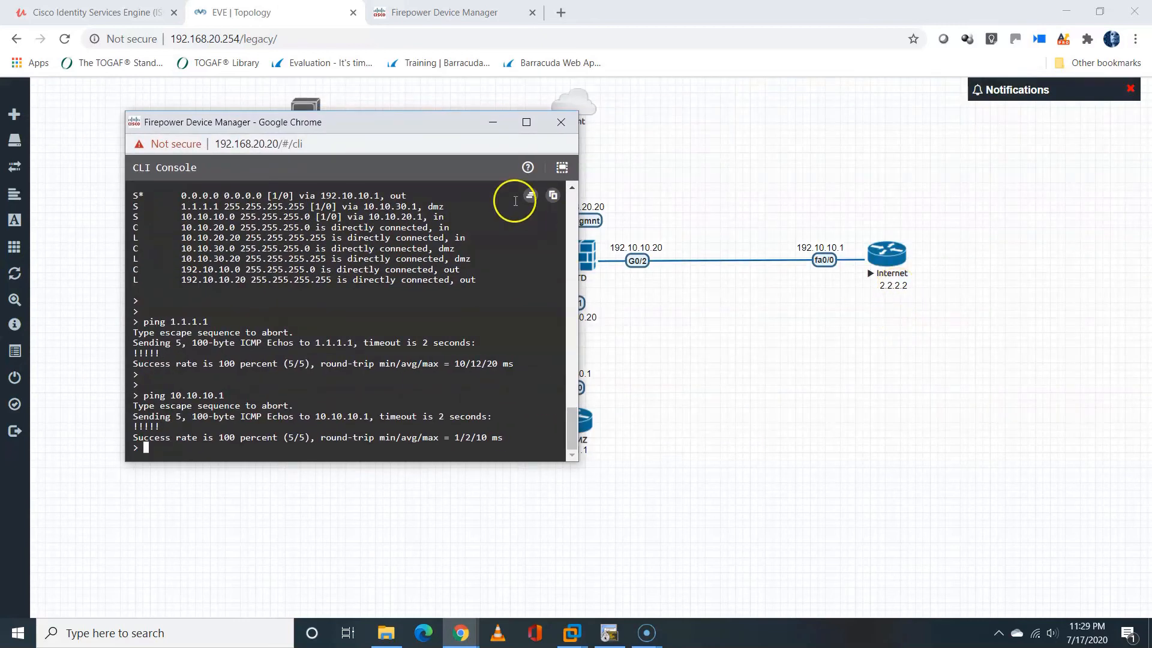
left_click(458, 281)
type("ping 2.2.2.2")
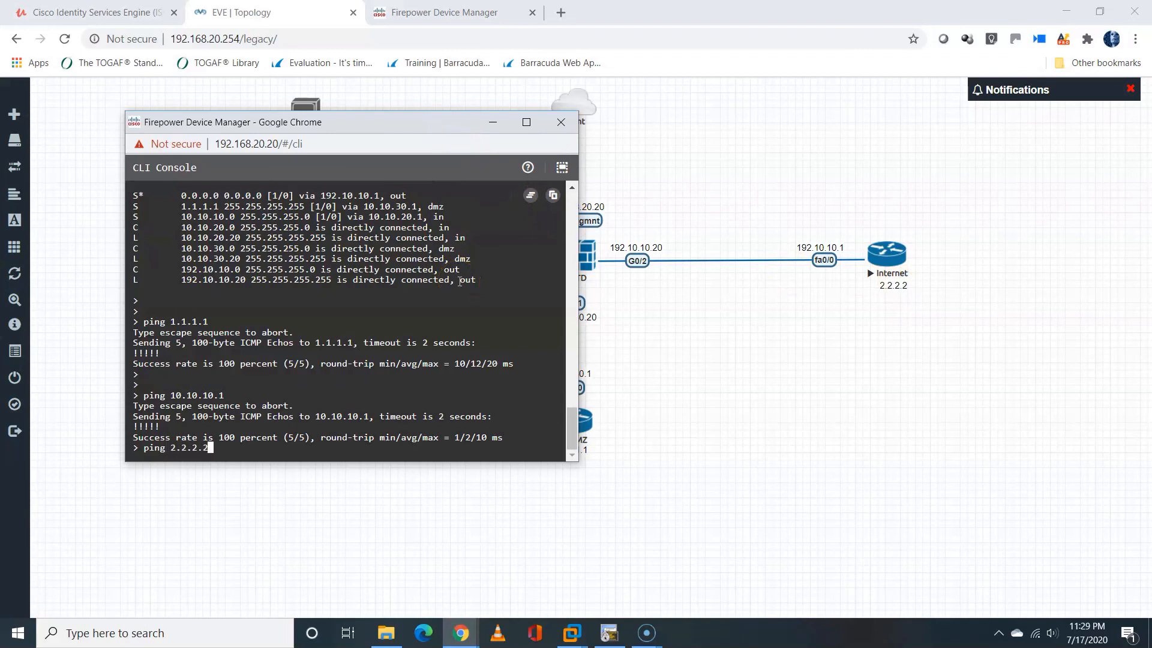
key("Return")
Step: Move the CLI Console clear of the internal network and list the options available for the ping command
left_click(371, 128)
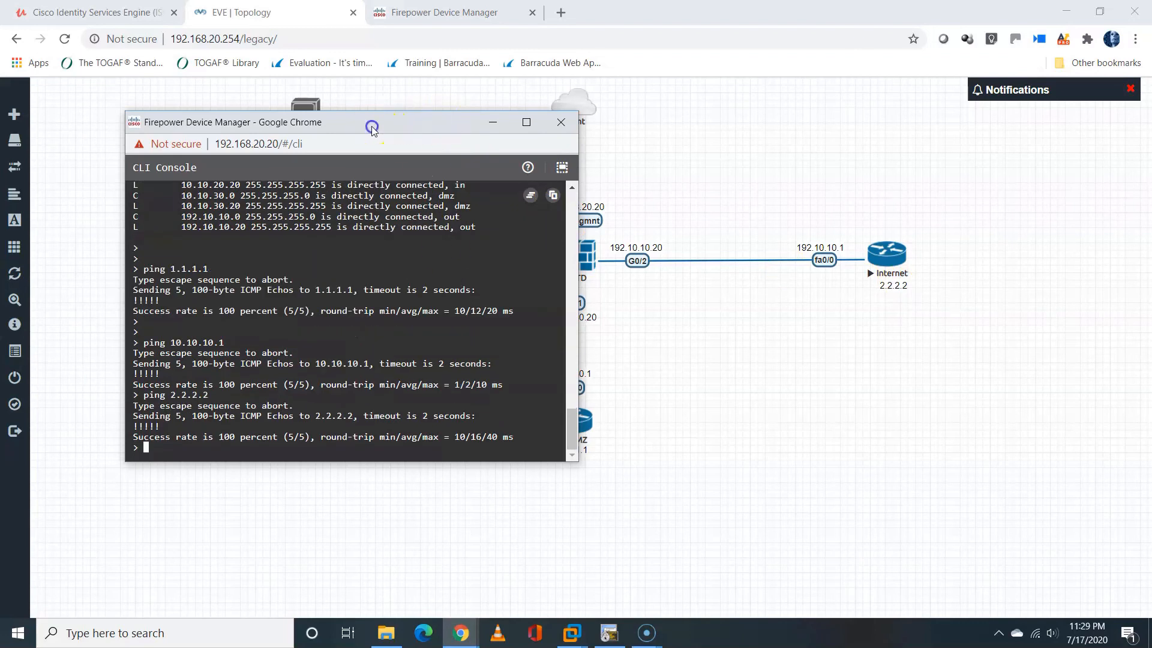
left_click_drag(372, 127, 718, 133)
left_click(783, 284)
key("Return")
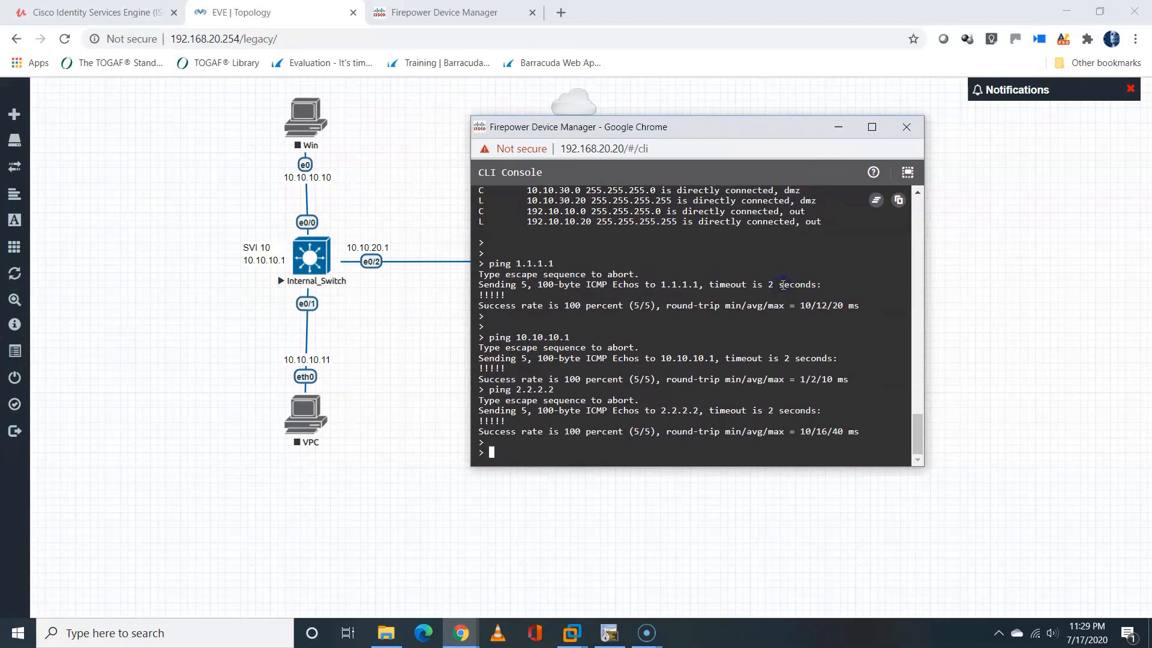
key("Return")
key("Return")
key("Return")
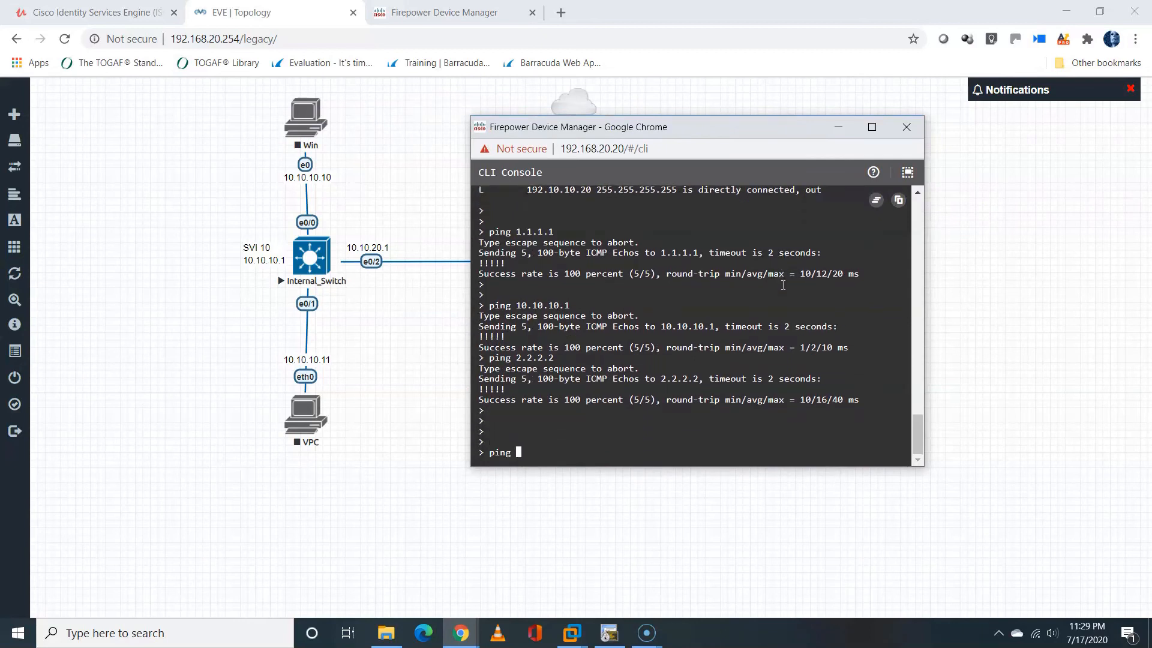
type("ping")
key("Tab")
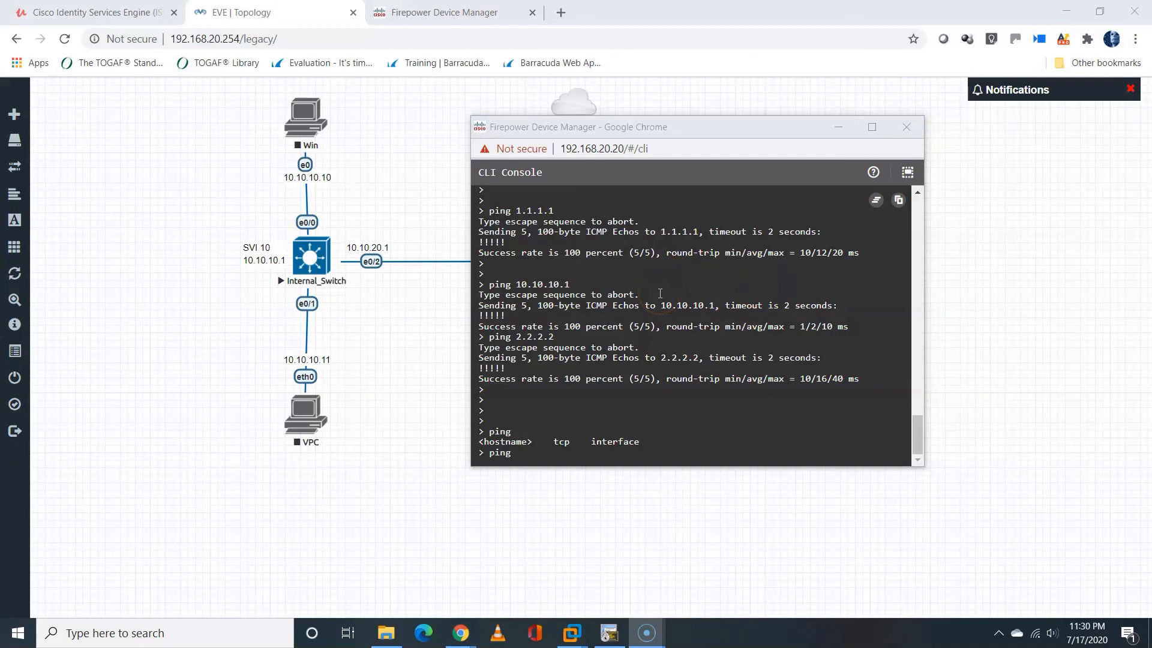
Step: Look up the argument for ping interface and ping 2.2.2.2 through the out interface
left_click(660, 293)
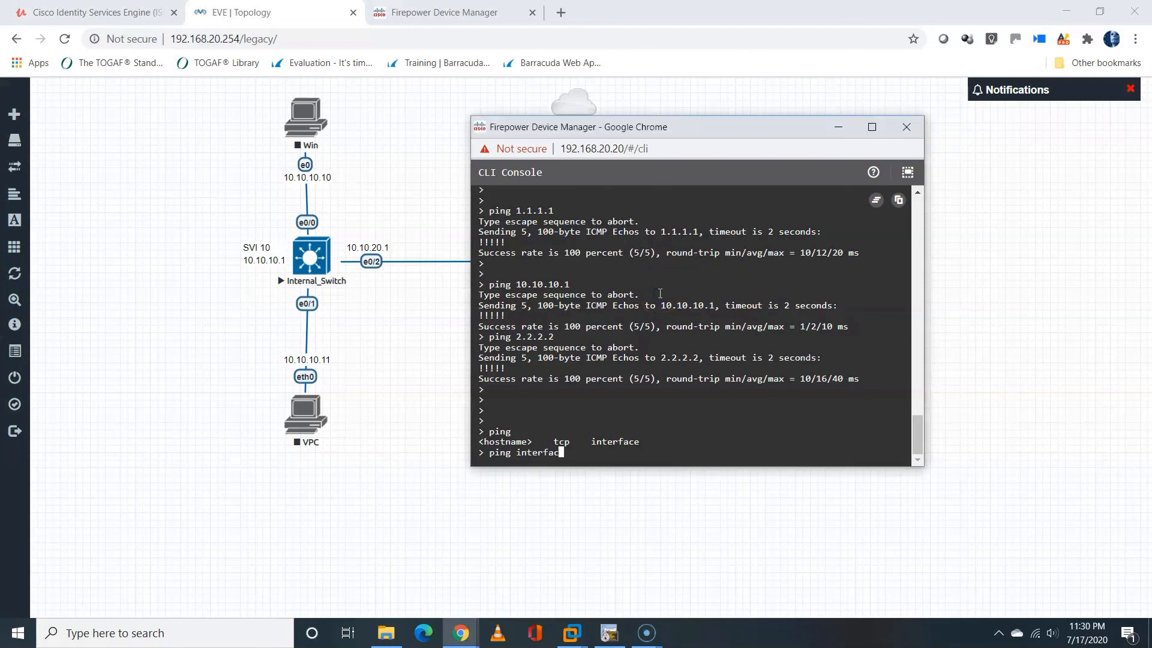
type("interface")
key("question")
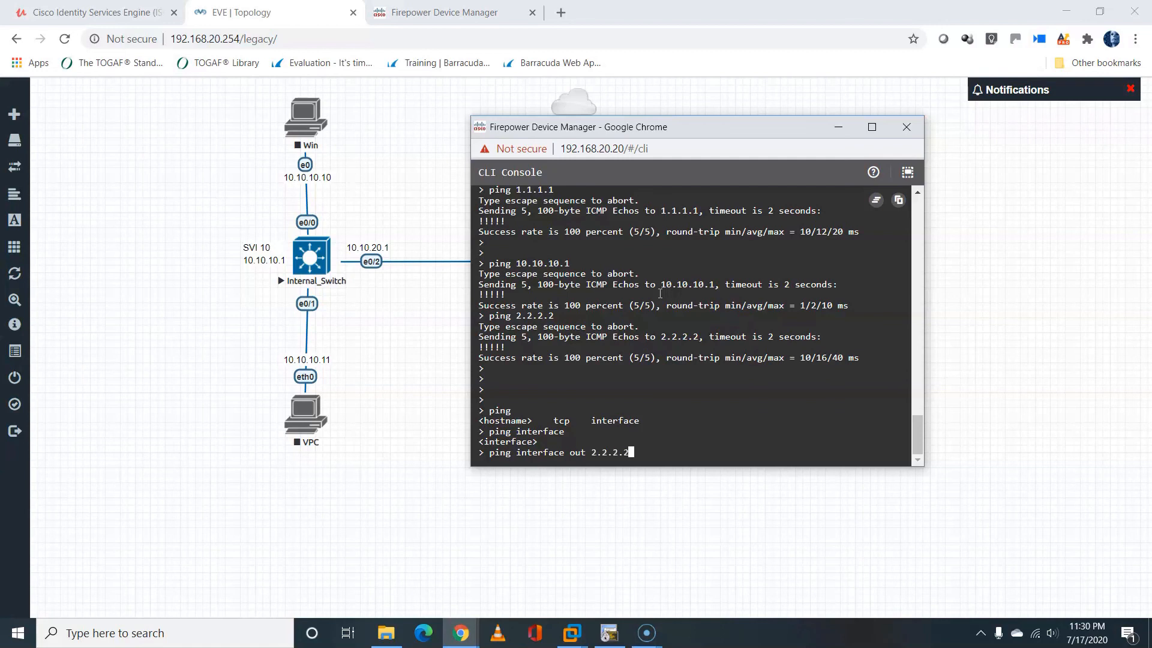
key("Return")
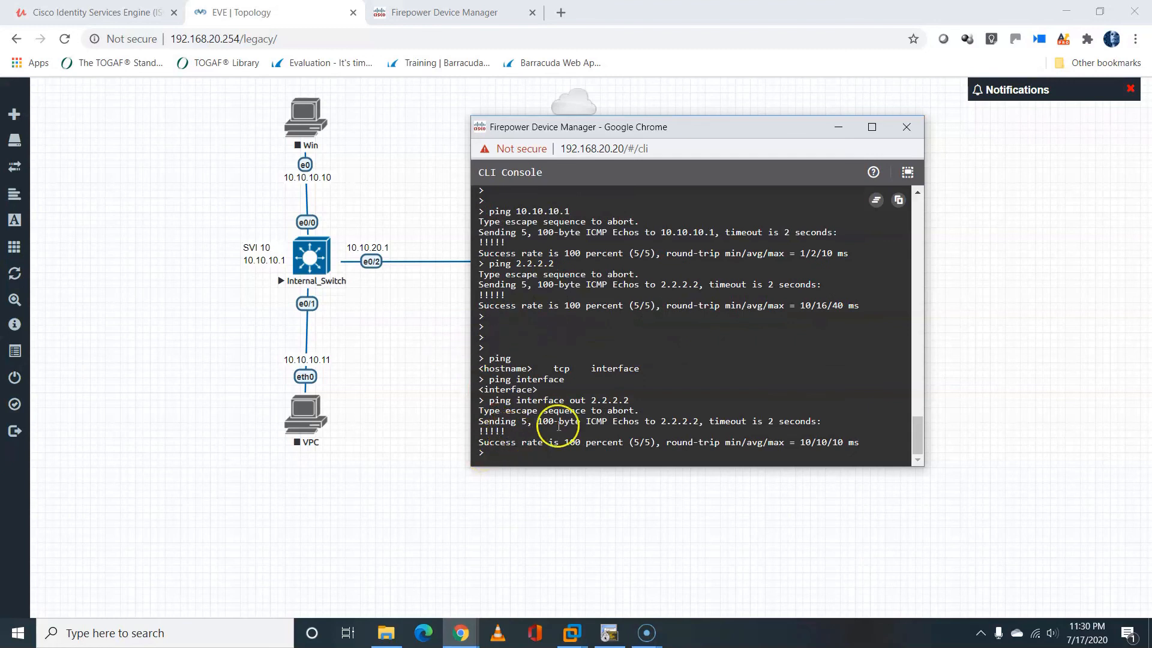
Step: List the FTD's interface names with show nameif
key("Return")
key("Return")
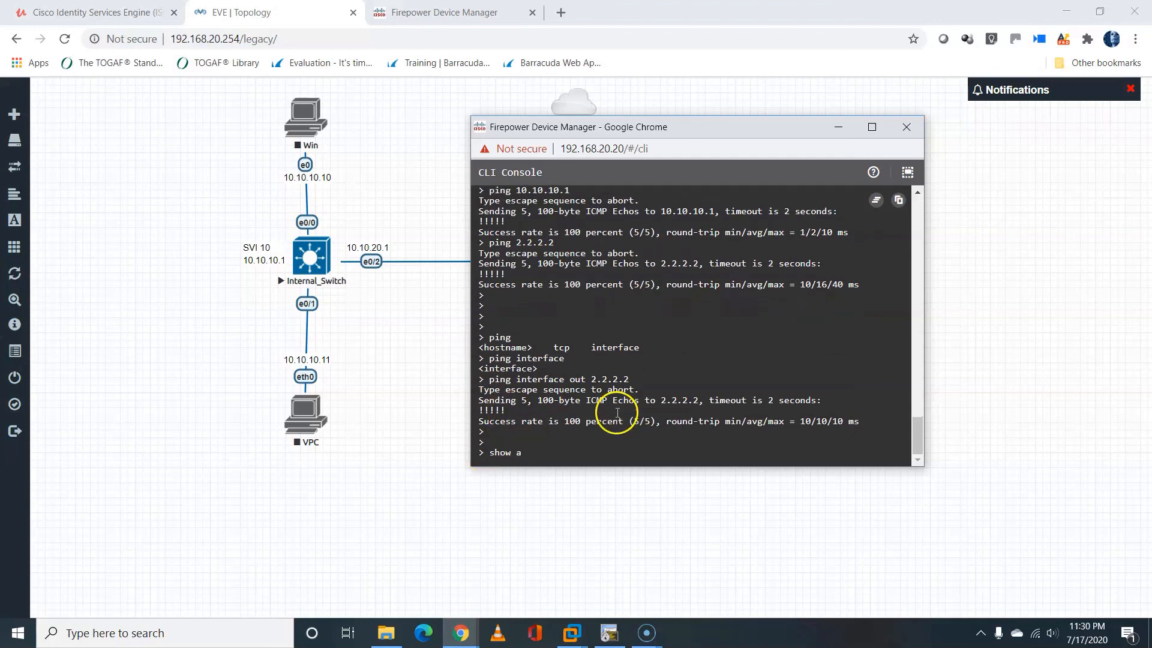
type("show nameif")
key("Return")
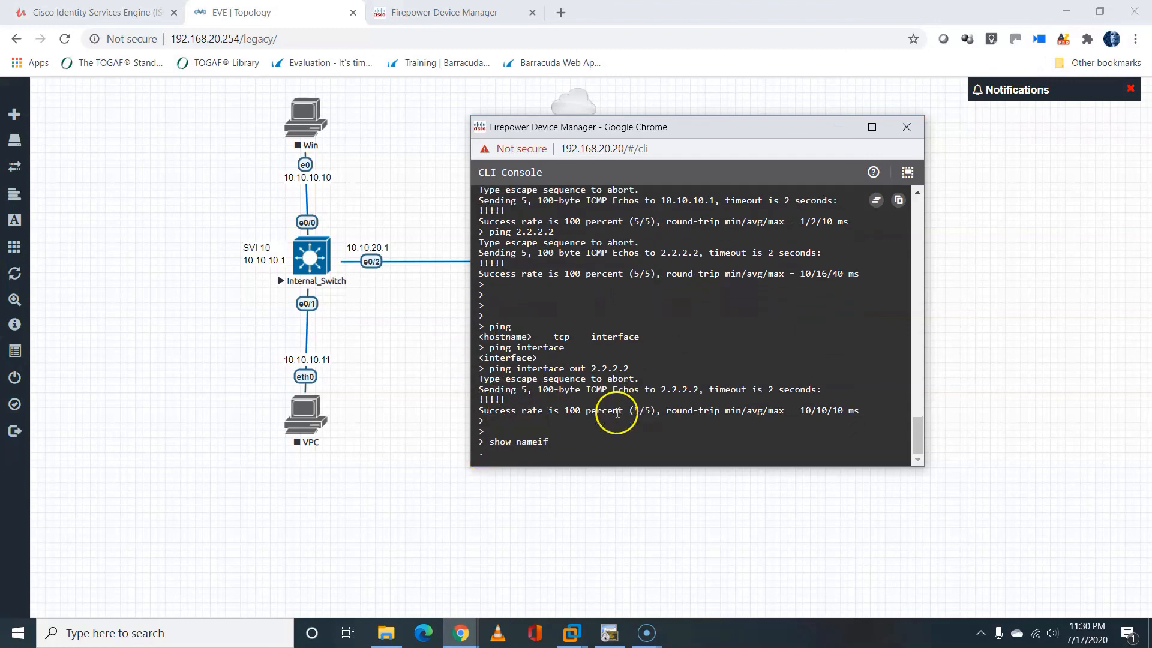
Step: Ping 10.10.10.1 through the in interface
key("Return")
key("Return")
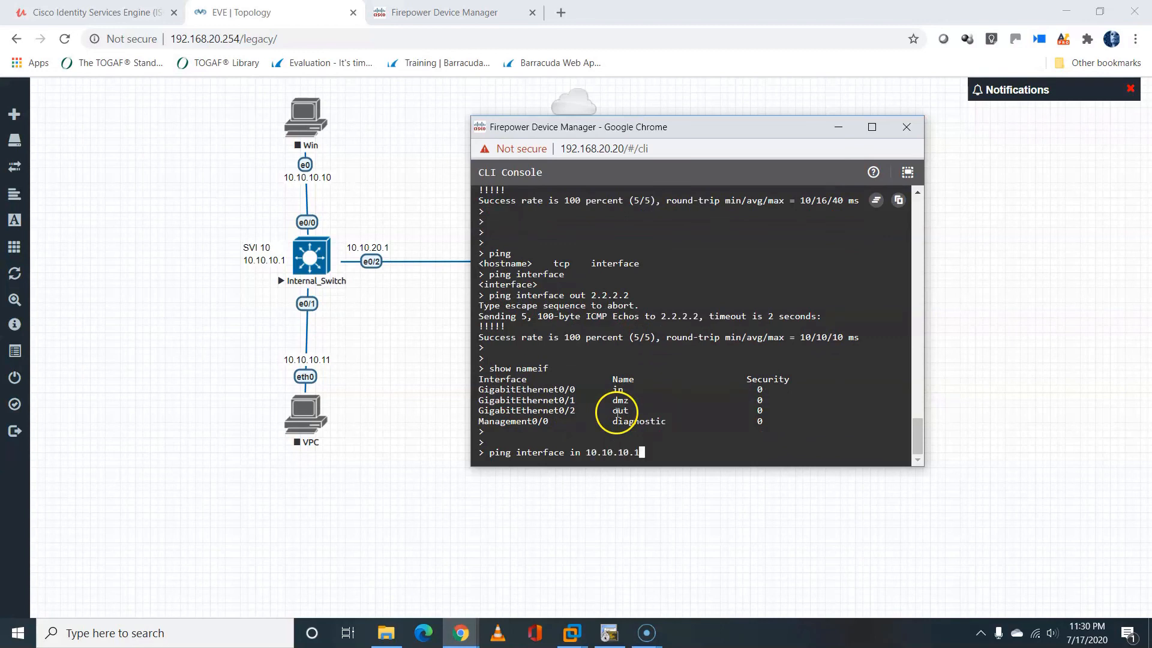
key("Return")
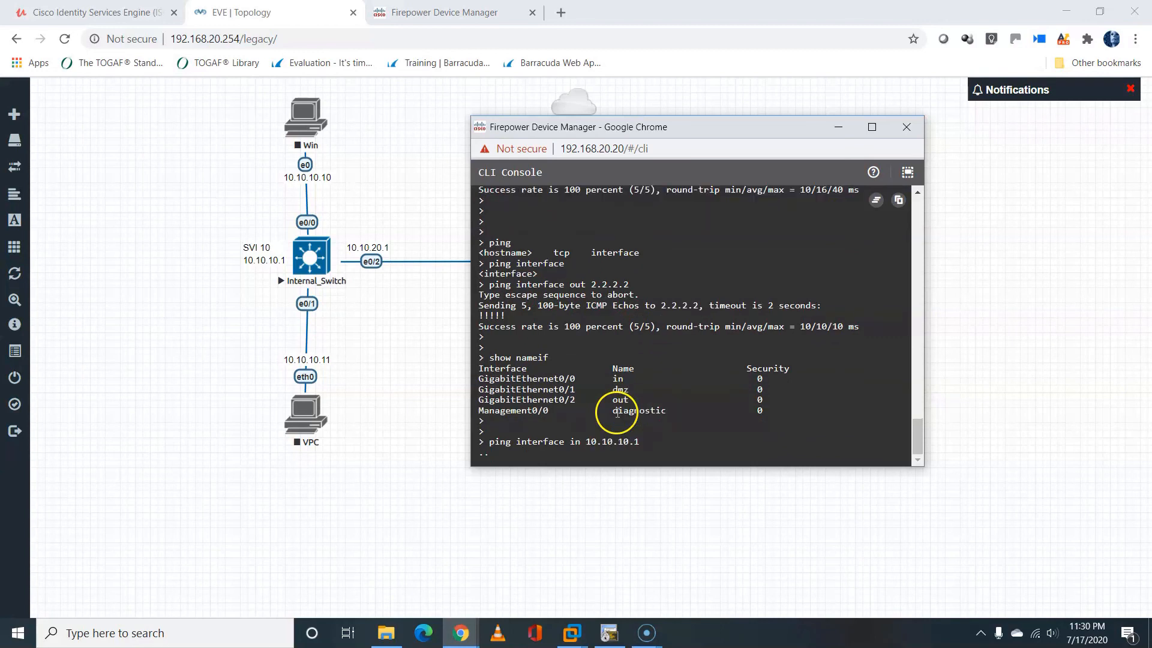